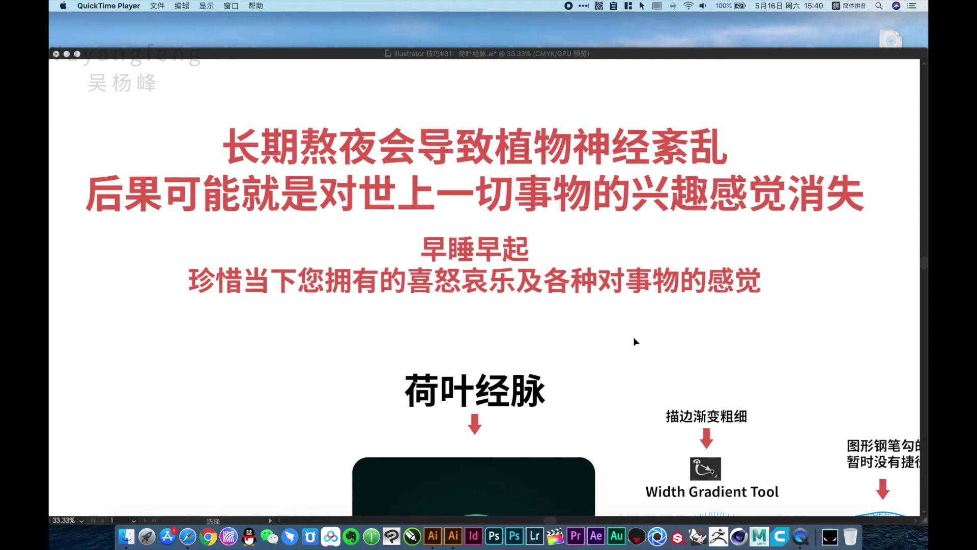
Step: Inspect the lotus leaf veins up close and in outline view, then zoom out to the headings
click(609, 327)
drag(613, 332, 628, 244)
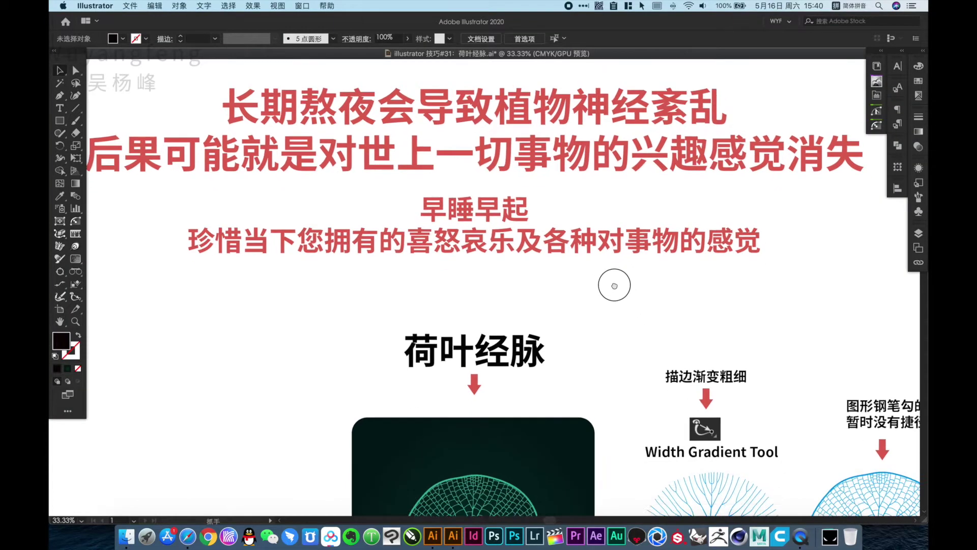
drag(631, 387, 640, 181)
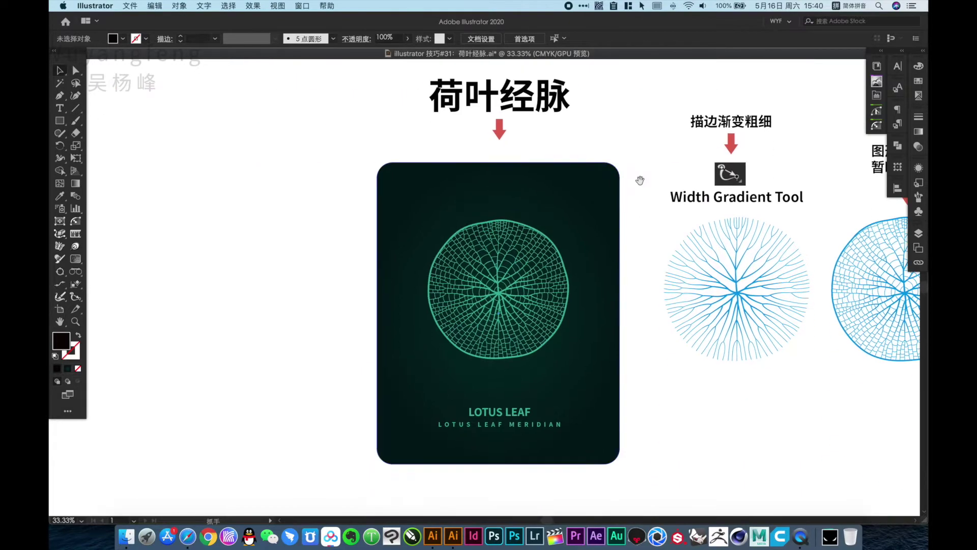
drag(516, 303, 591, 367)
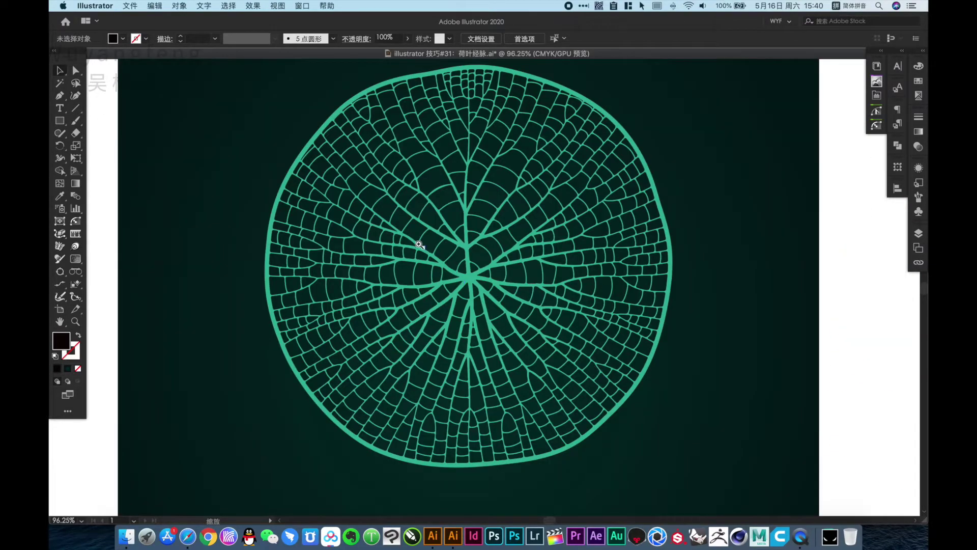
drag(425, 239, 638, 343)
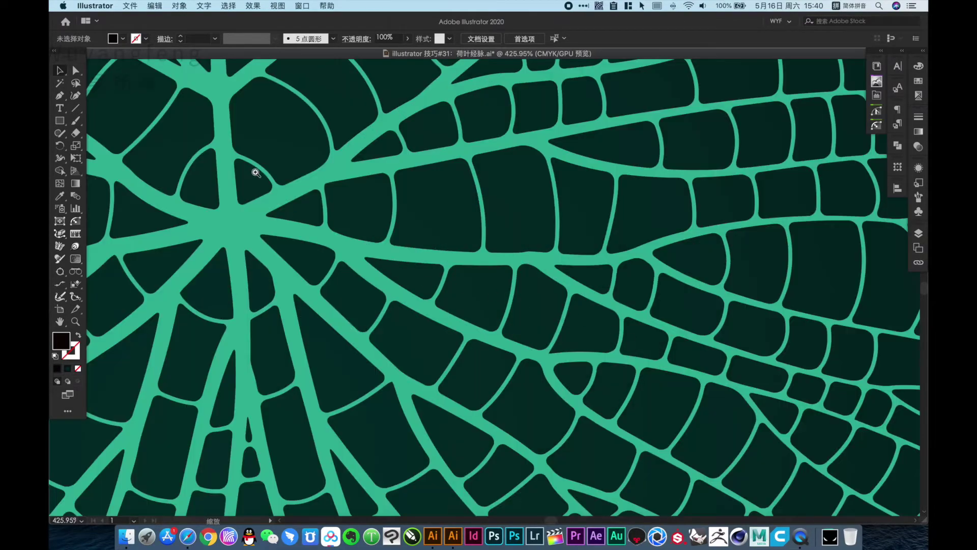
mouse_move(417, 279)
mouse_down()
mouse_move(404, 276)
mouse_move(519, 336)
mouse_move(406, 251)
mouse_move(547, 226)
mouse_move(432, 225)
mouse_move(502, 372)
mouse_move(494, 222)
mouse_move(516, 381)
mouse_move(519, 370)
mouse_up()
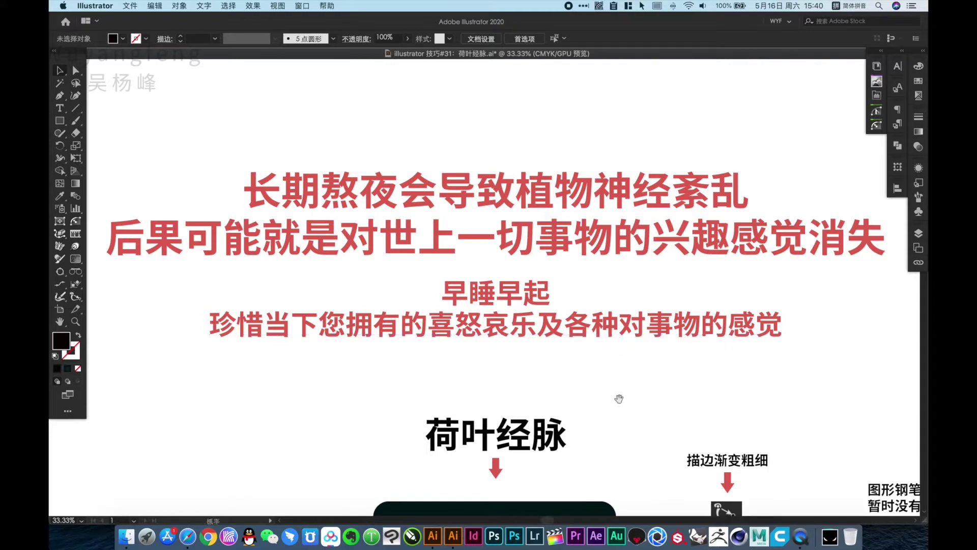
drag(619, 399, 493, 178)
mouse_move(517, 361)
mouse_down()
mouse_move(477, 244)
mouse_move(618, 338)
mouse_up()
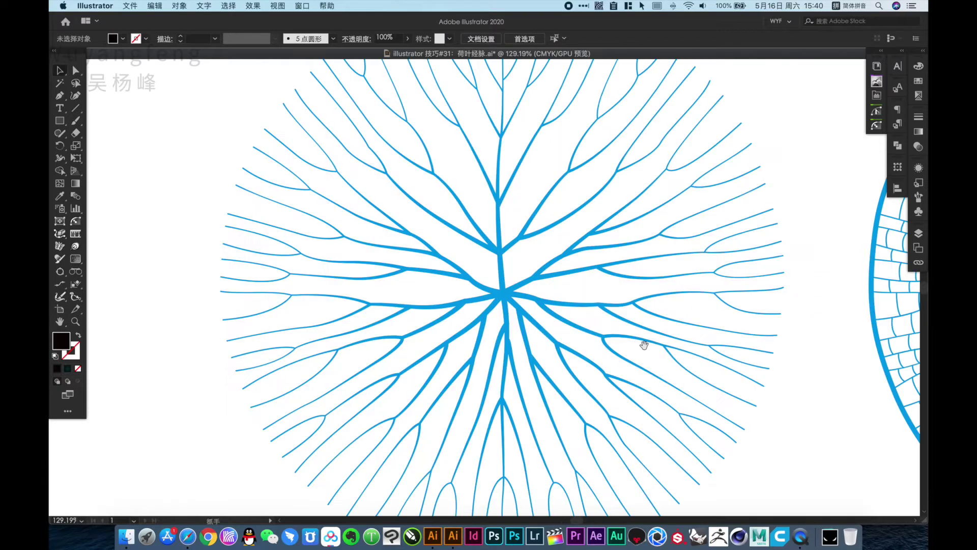
drag(422, 223, 565, 342)
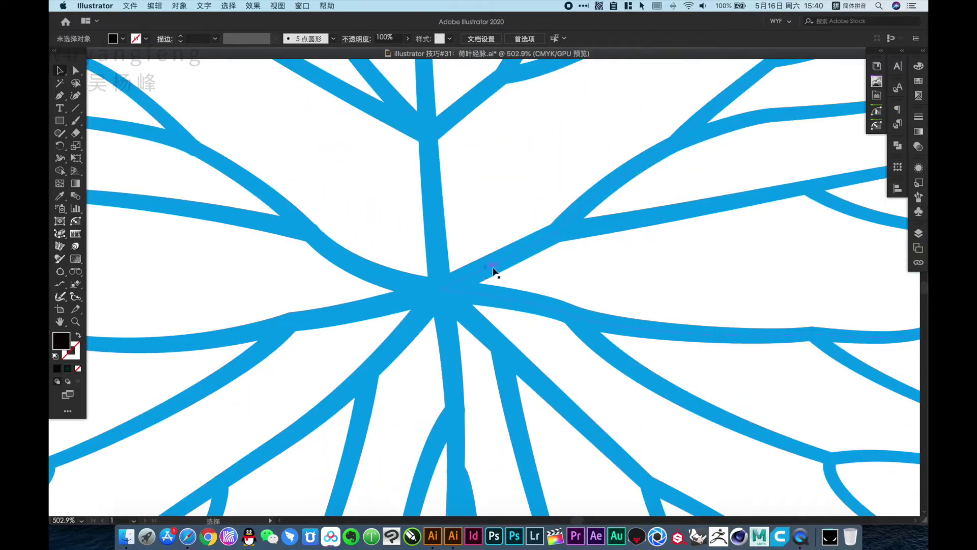
mouse_move(680, 200)
mouse_down()
mouse_move(551, 240)
mouse_move(531, 231)
mouse_up()
key(super+y)
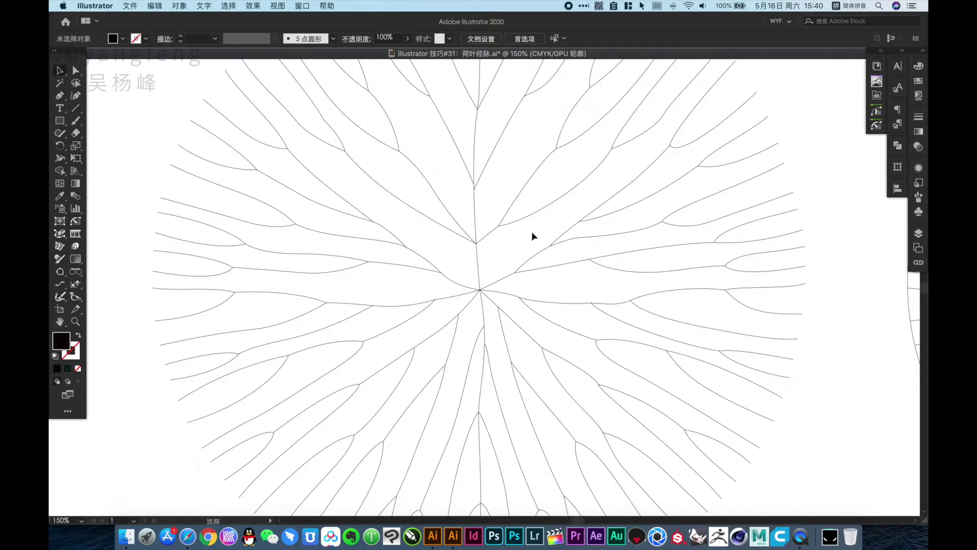
key(super+minus)
key(super+minus)
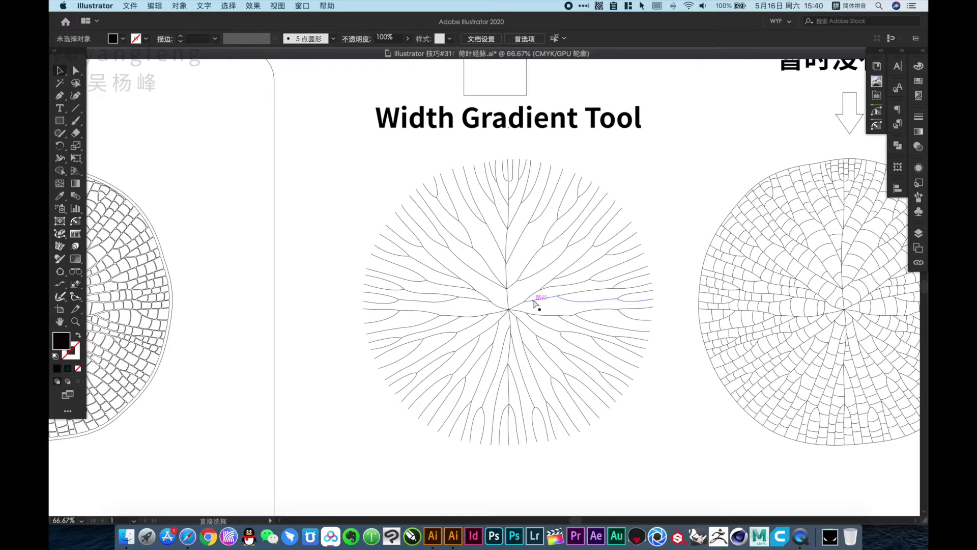
key(super+y)
key(super+minus)
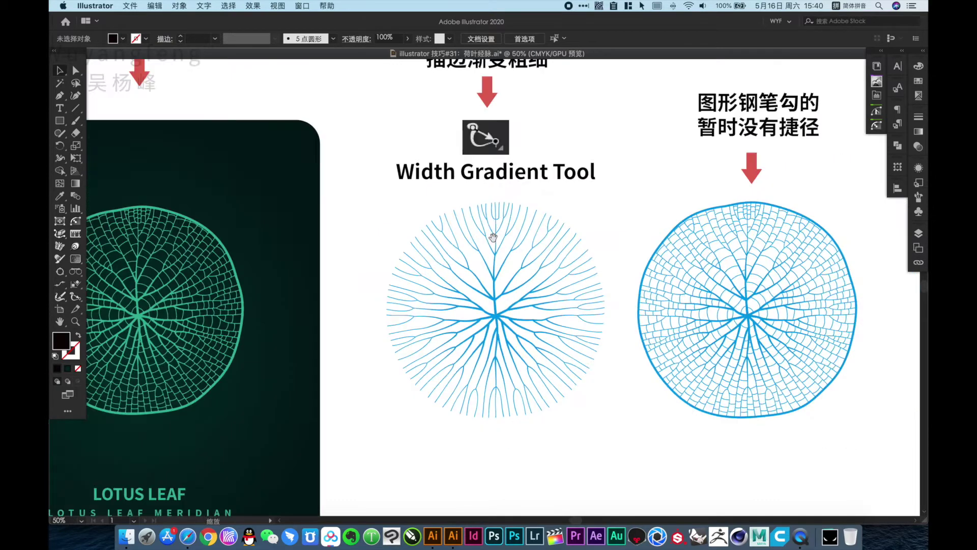
scroll(509, 254, up, 2)
scroll(489, 285, up, 4)
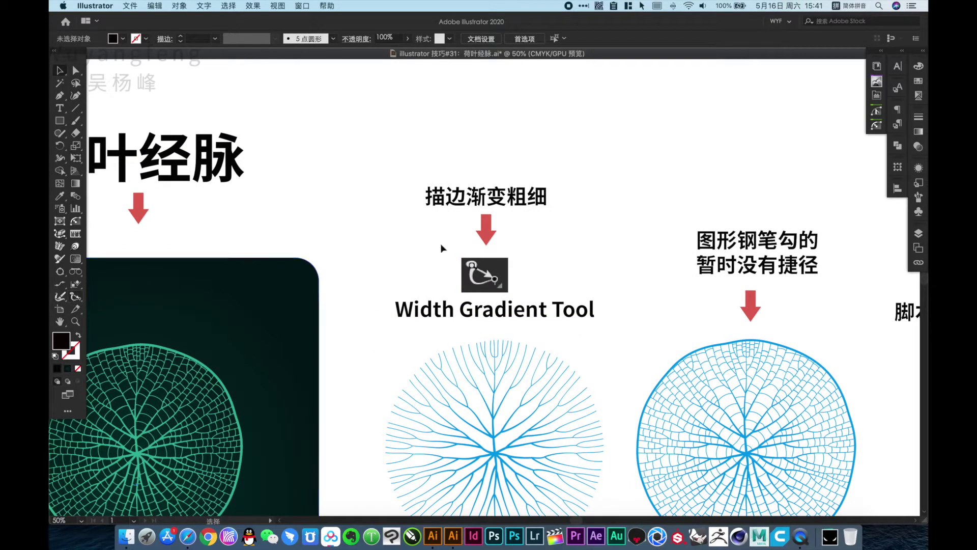
Step: Prefix the 描边渐变粗细 heading with 插件: so it reads 插件:描边渐变粗细
double_click(443, 199)
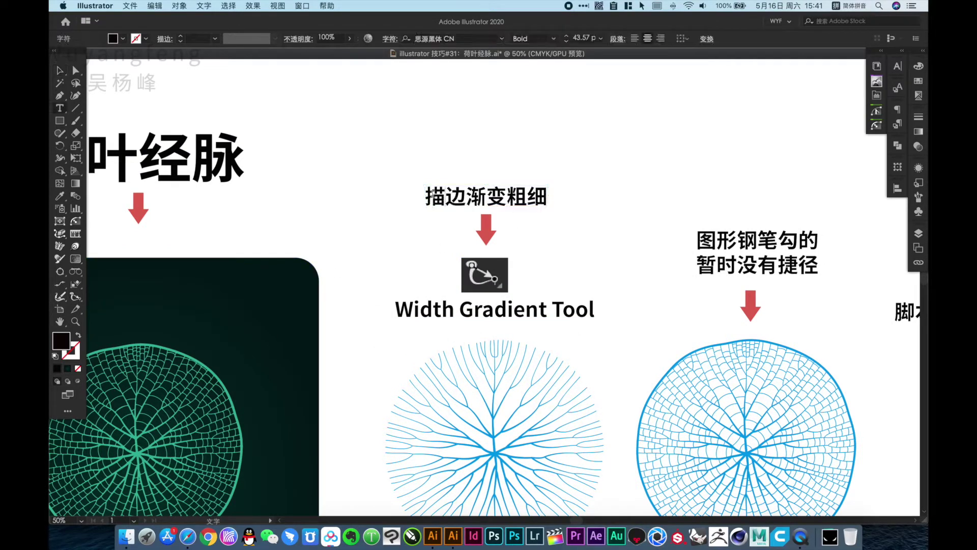
text(chaj)
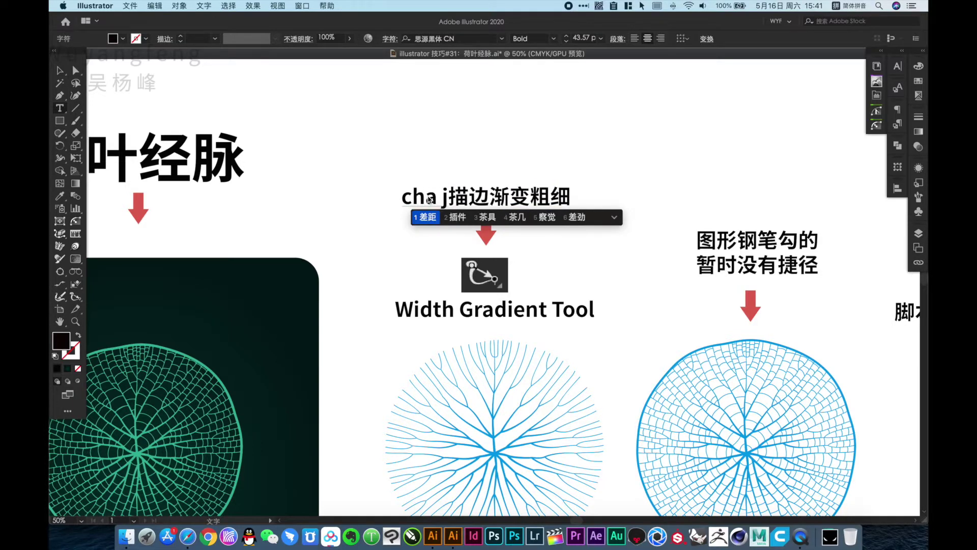
text(2：)
key(Escape)
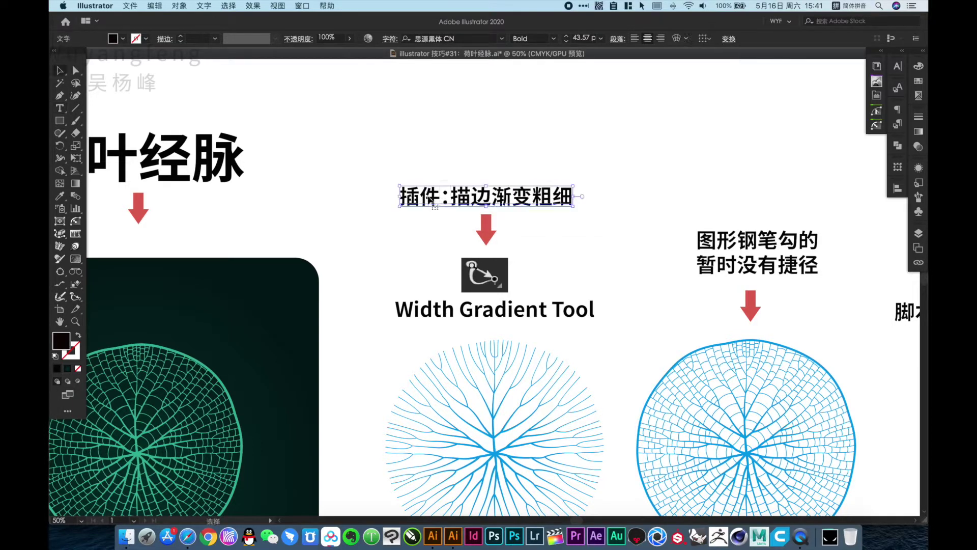
click(560, 118)
Step: Marquee-select the blue vein artwork below the headings
scroll(509, 178, down, 2)
scroll(390, 254, down, 3)
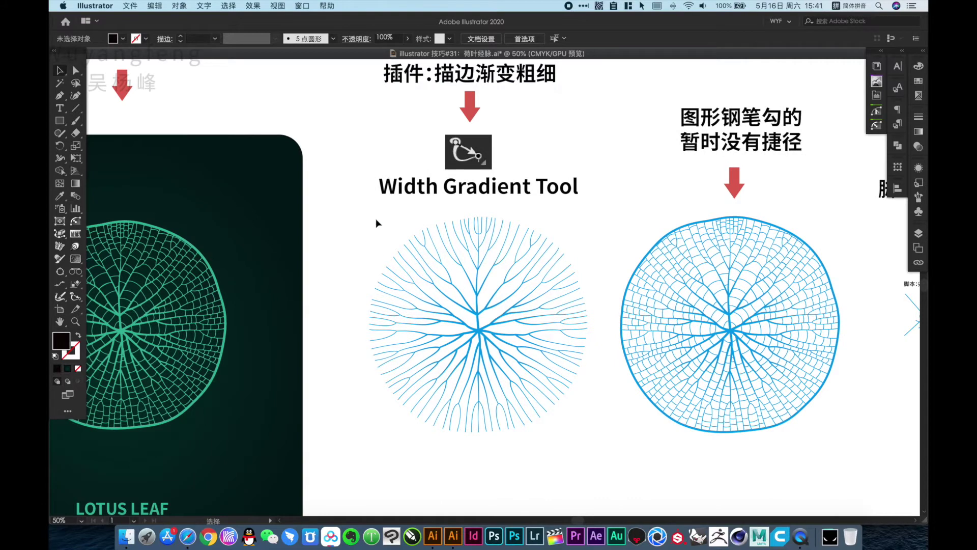
mouse_move(376, 220)
mouse_down()
mouse_move(569, 448)
mouse_move(582, 443)
mouse_up()
Step: Apply a radial Width Gradient to the blue veins, thick at the centre and thin at the tips
key(super+alt+0)
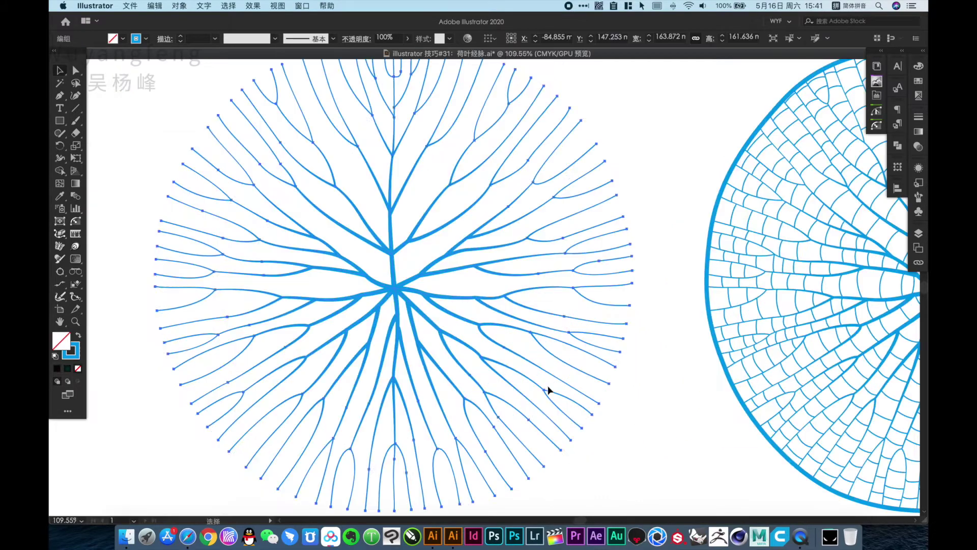
key(Tab)
key(Tab)
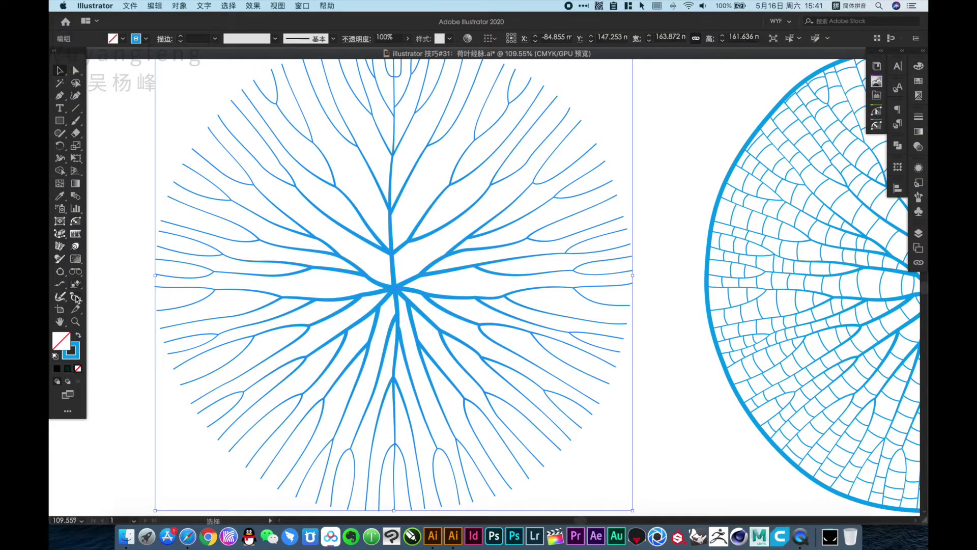
double_click(76, 297)
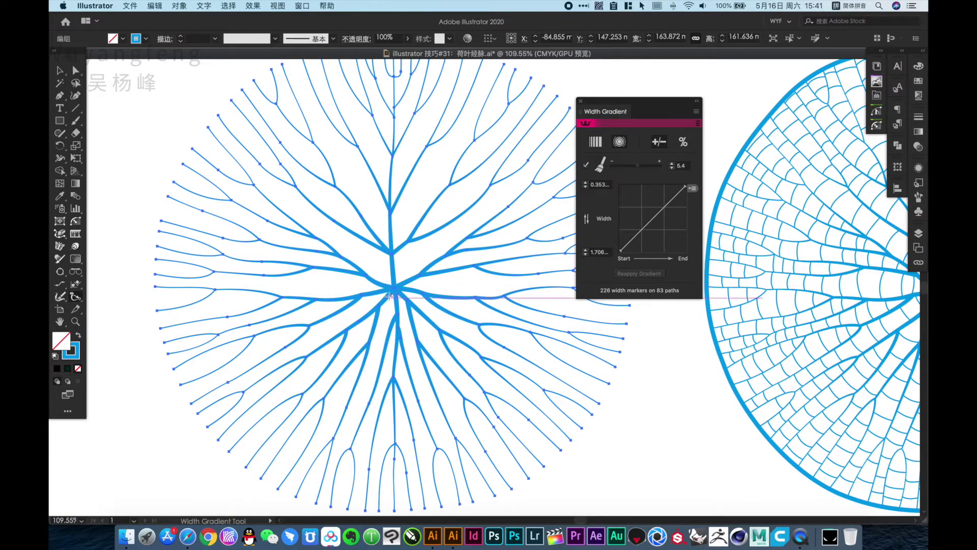
mouse_move(394, 289)
mouse_down()
mouse_move(537, 327)
mouse_move(621, 378)
mouse_up()
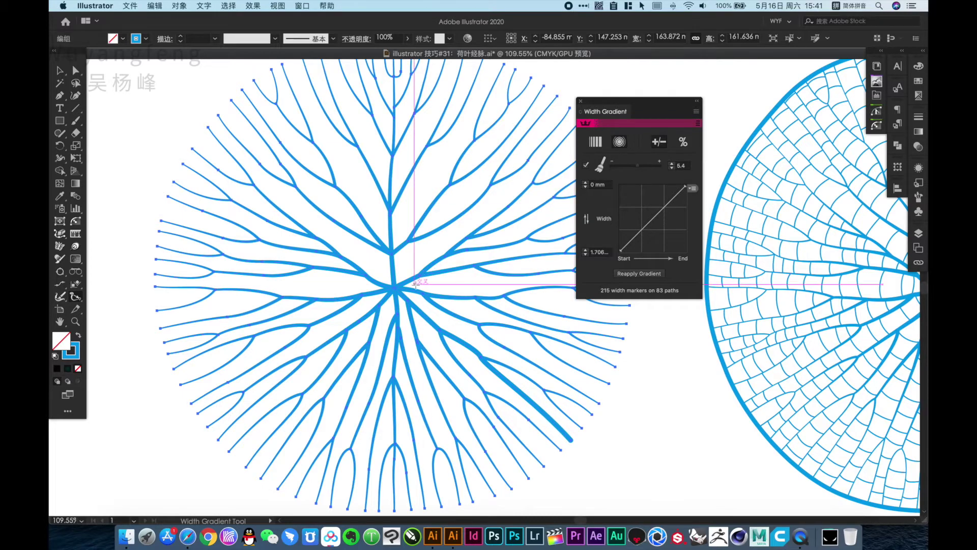
mouse_move(395, 289)
mouse_down()
mouse_move(584, 338)
mouse_move(620, 357)
mouse_up()
click(629, 396)
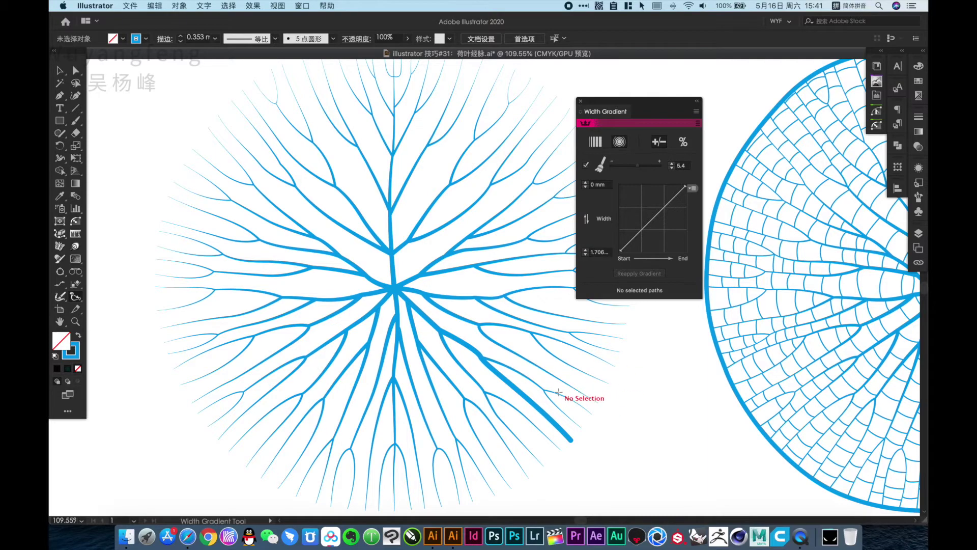
click(207, 124)
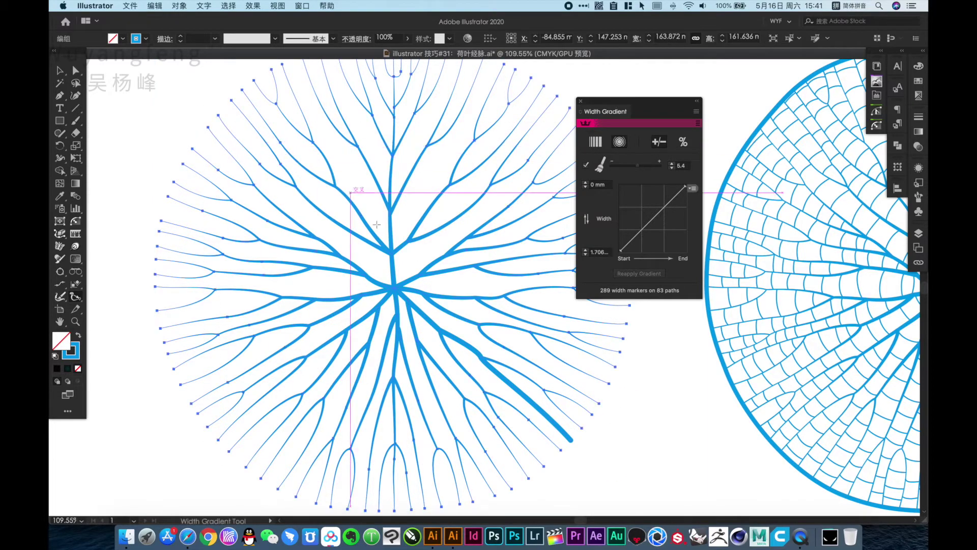
drag(392, 253, 621, 370)
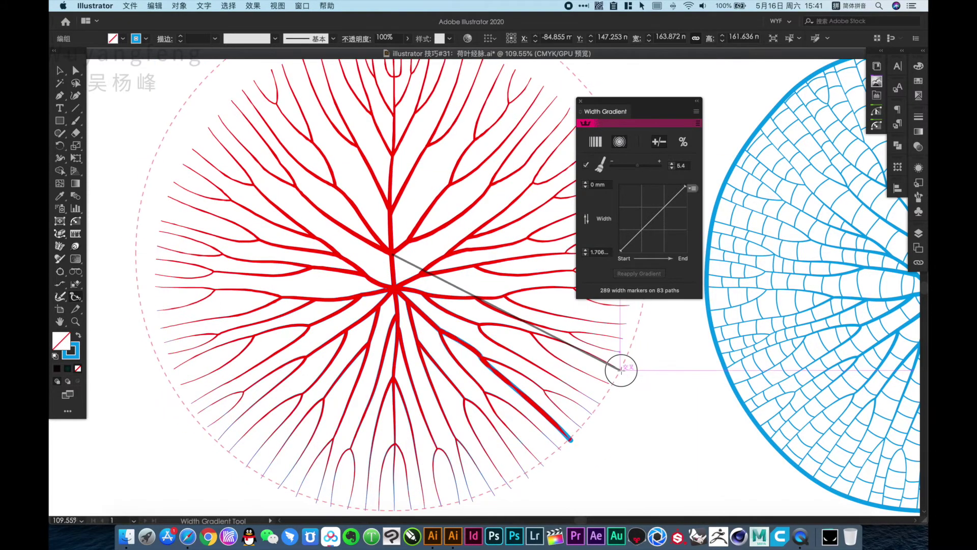
click(617, 443)
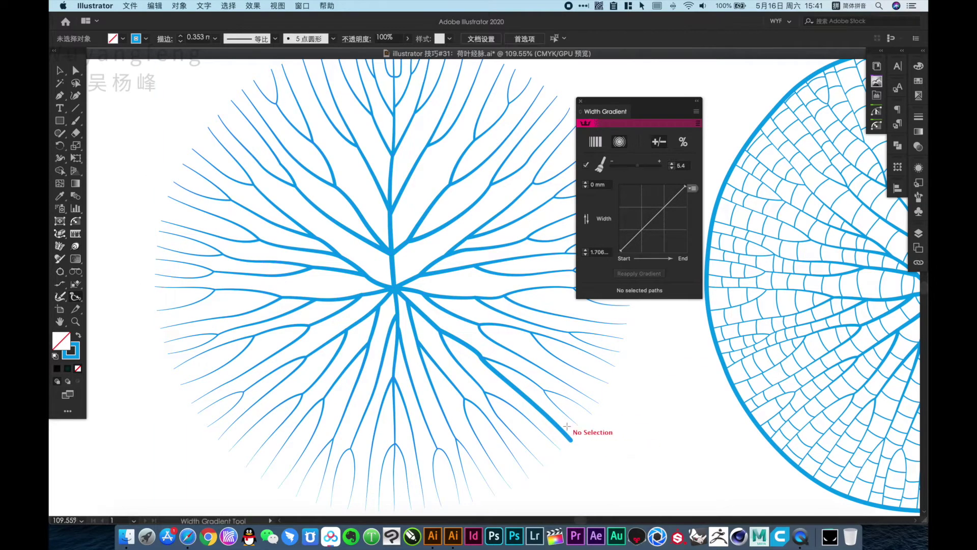
Step: Lengthen a lower-right branch vein by dragging its end anchor toward the leaf edge
key(a)
drag(571, 441, 443, 426)
key(ctrl+z)
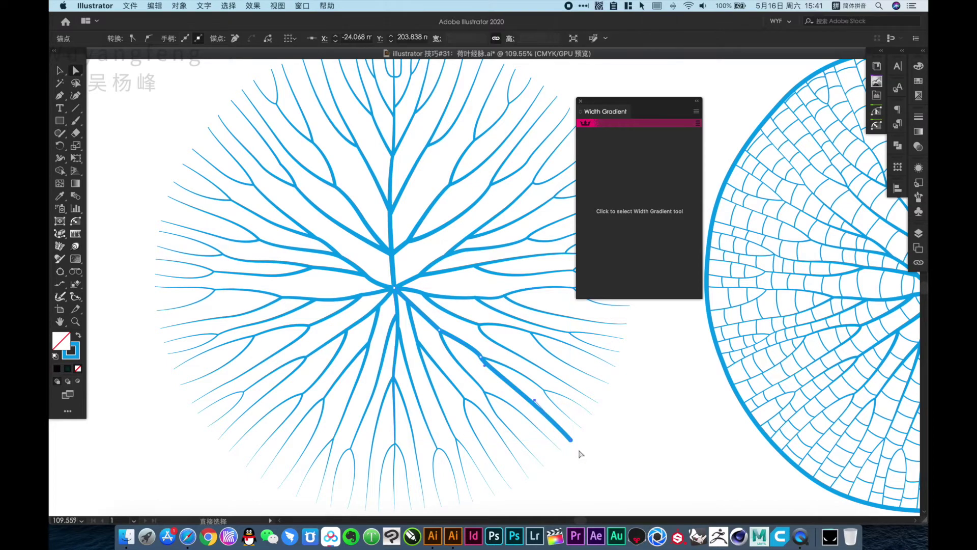
mouse_move(572, 440)
mouse_down()
mouse_move(526, 450)
mouse_move(528, 421)
mouse_up()
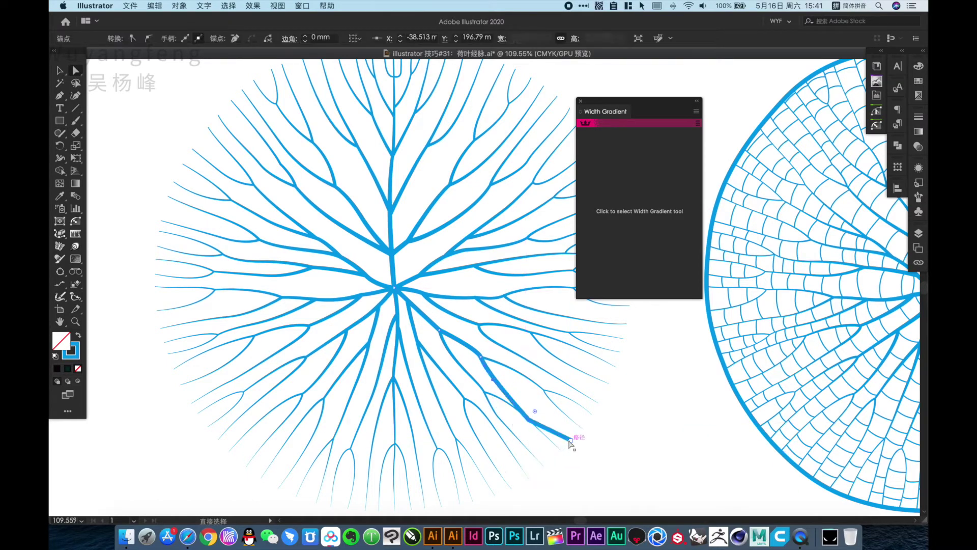
click(571, 439)
click(581, 448)
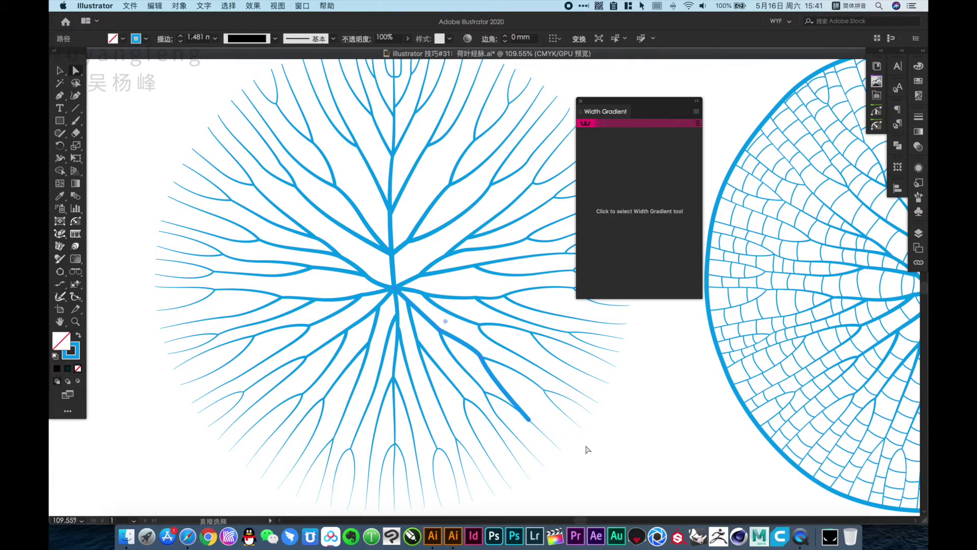
drag(528, 421, 571, 438)
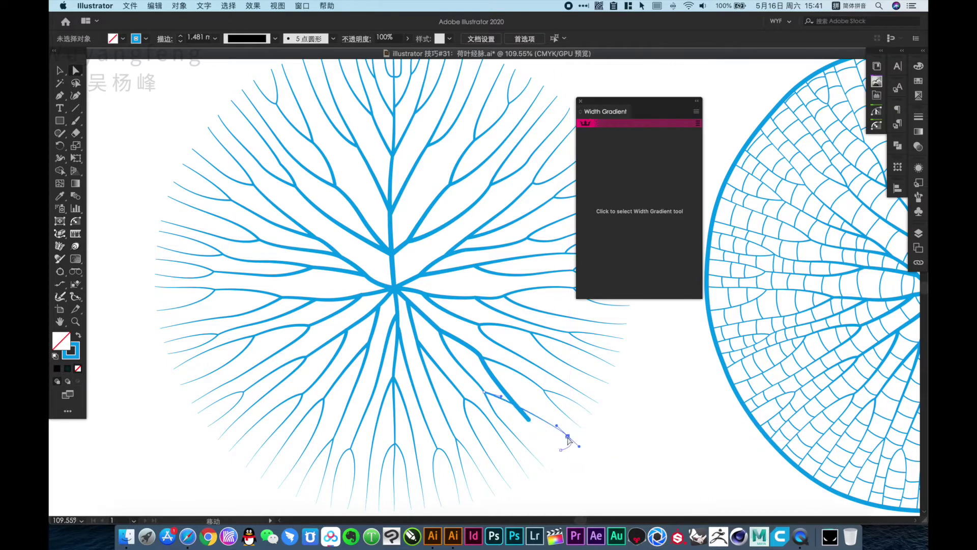
click(525, 417)
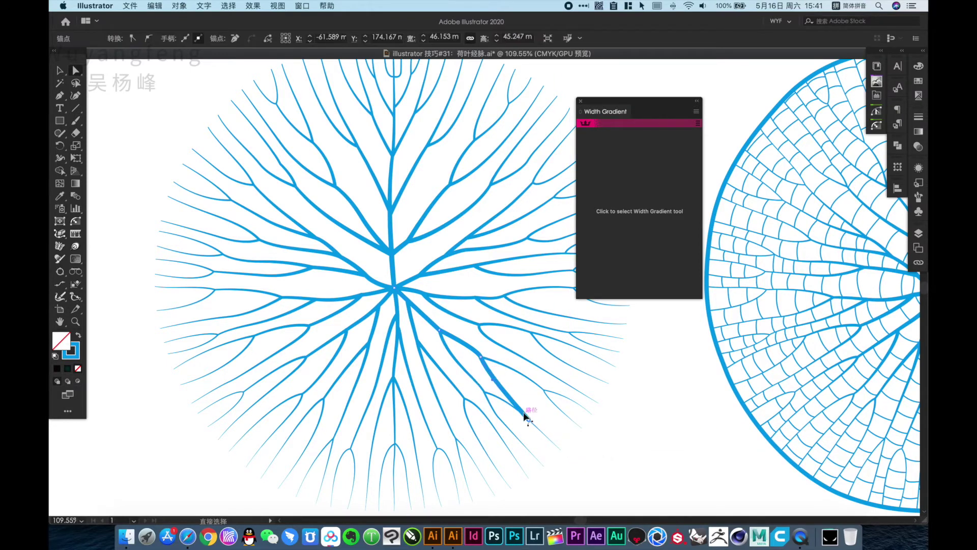
drag(530, 421, 573, 439)
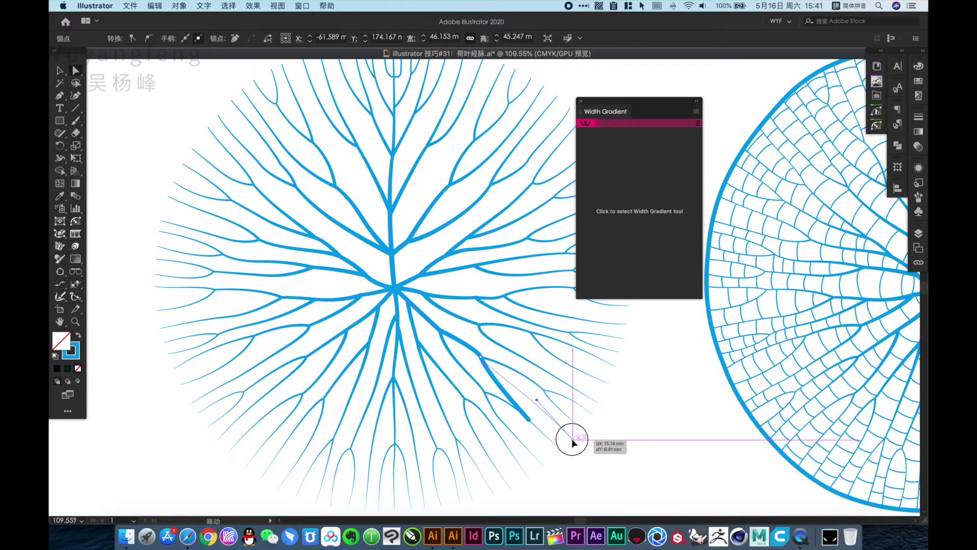
click(610, 442)
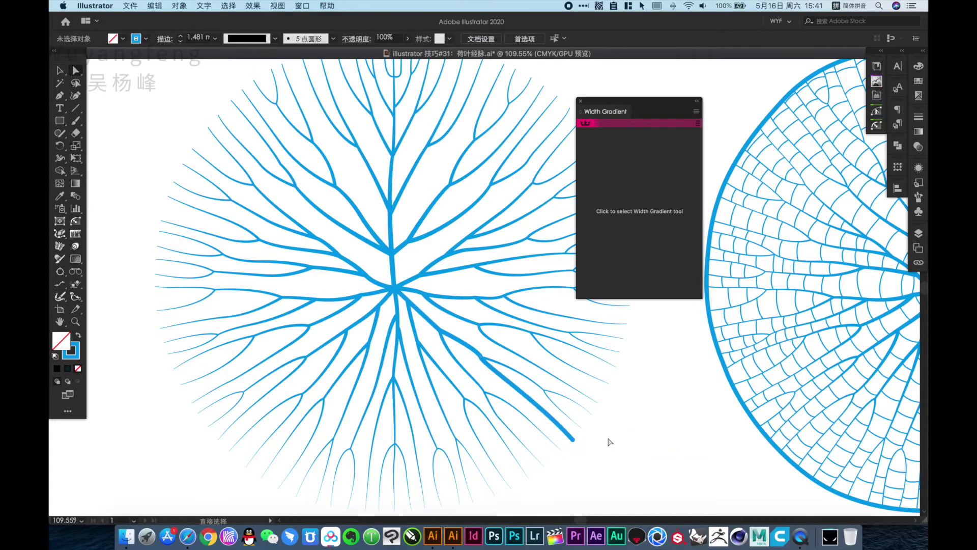
Step: Reapply the radial width taper to the whole vein group from the centre outward
click(476, 348)
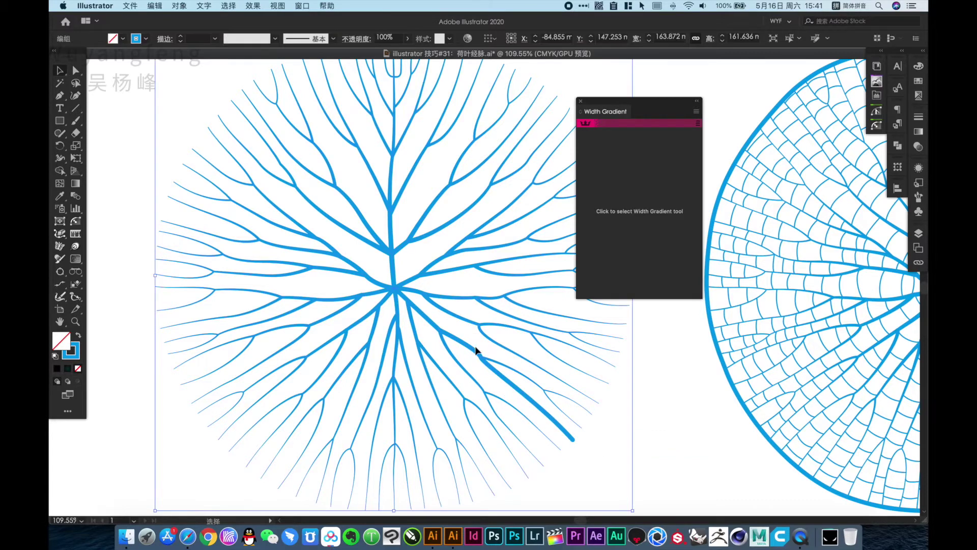
click(75, 299)
mouse_move(394, 289)
mouse_down()
mouse_move(596, 423)
mouse_move(589, 429)
mouse_up()
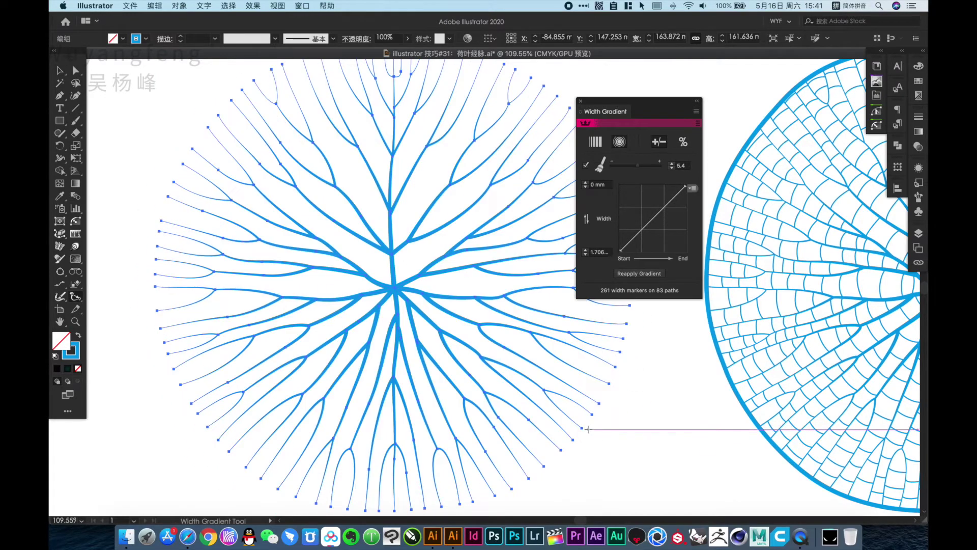
key(v)
click(638, 424)
key(ctrl+minus)
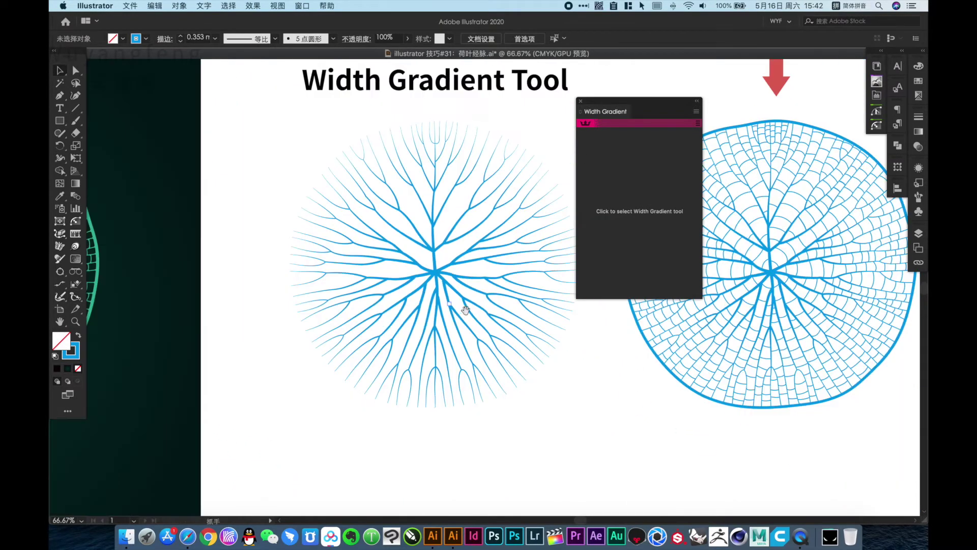
scroll(465, 310, up, 5)
scroll(207, 286, right, 10)
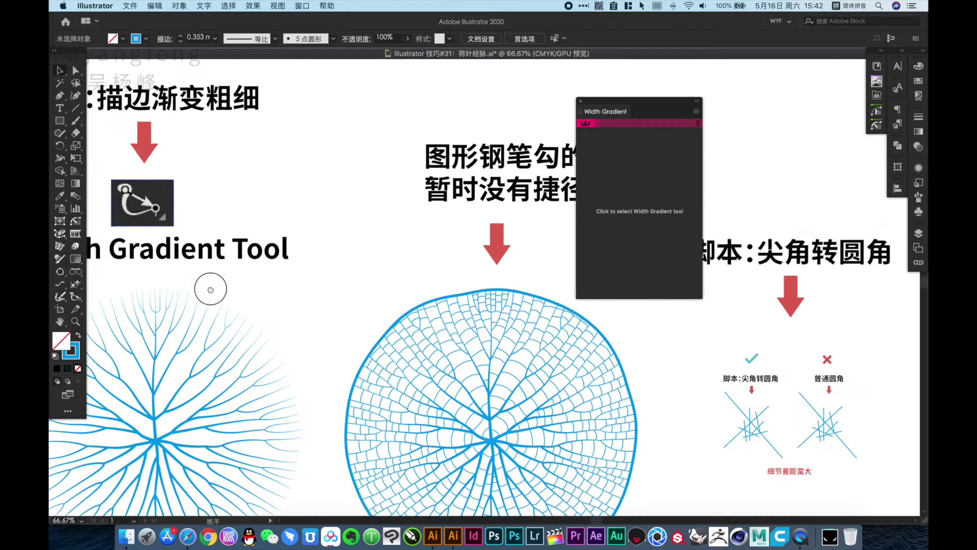
scroll(332, 255, right, 5)
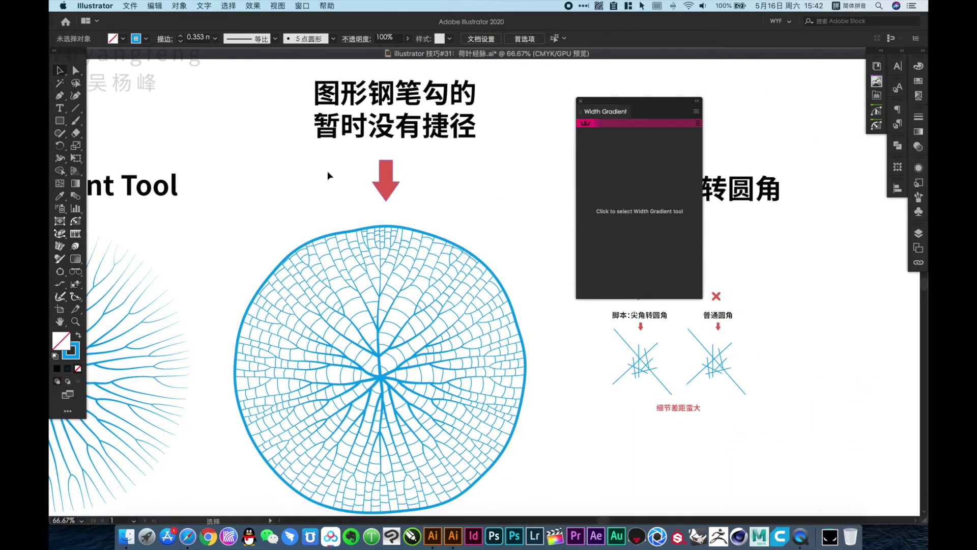
drag(258, 78, 530, 224)
scroll(351, 364, up, 3)
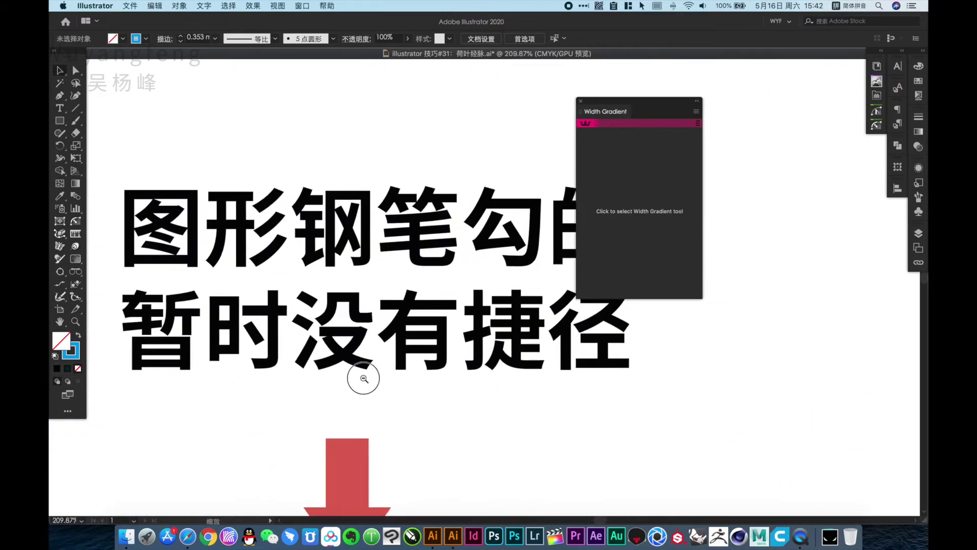
drag(364, 375, 427, 276)
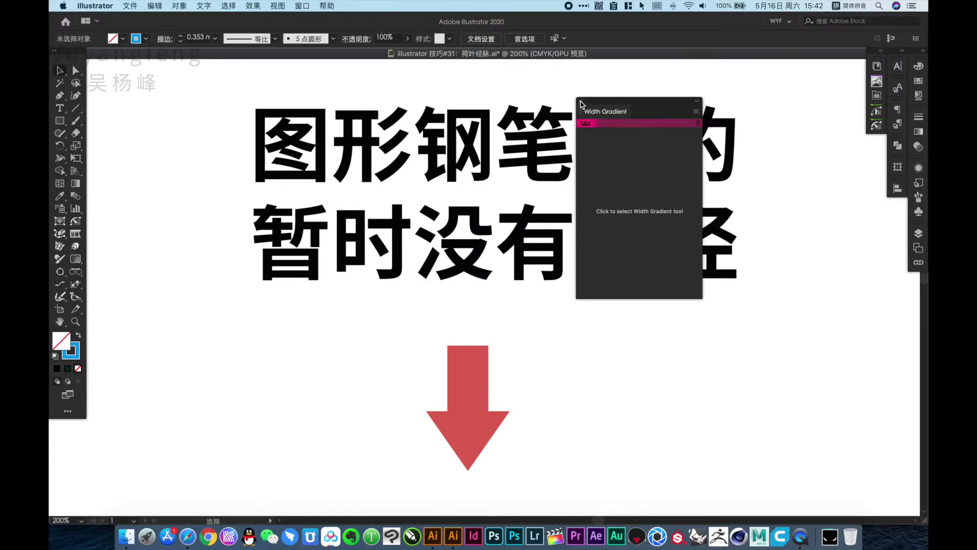
key(super+minus)
key(super+minus)
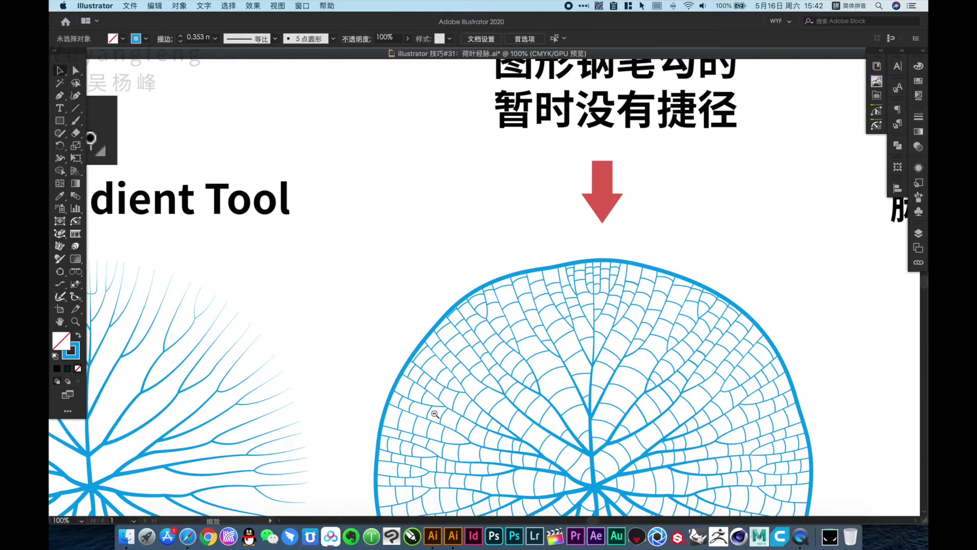
drag(382, 426, 448, 304)
click(502, 341)
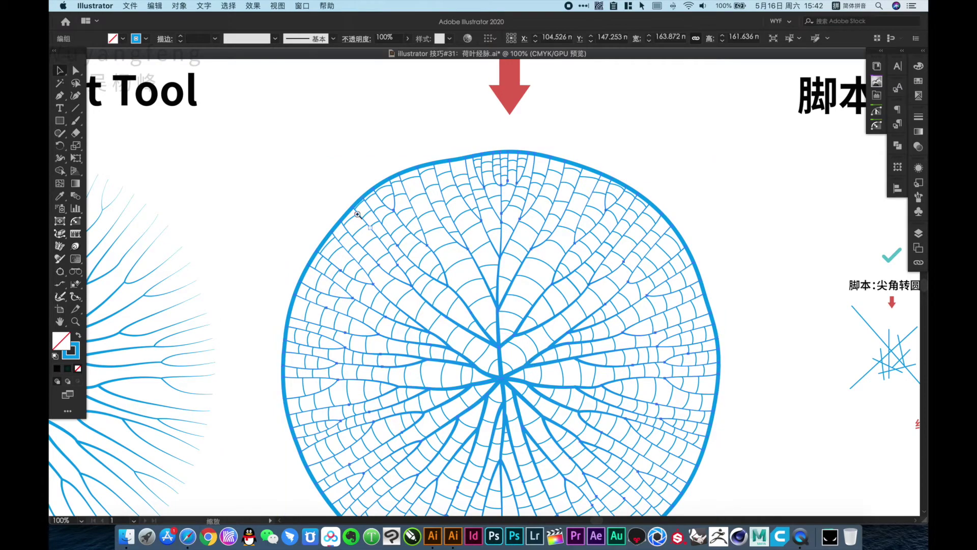
scroll(538, 419, up, 5)
alt+click(554, 353)
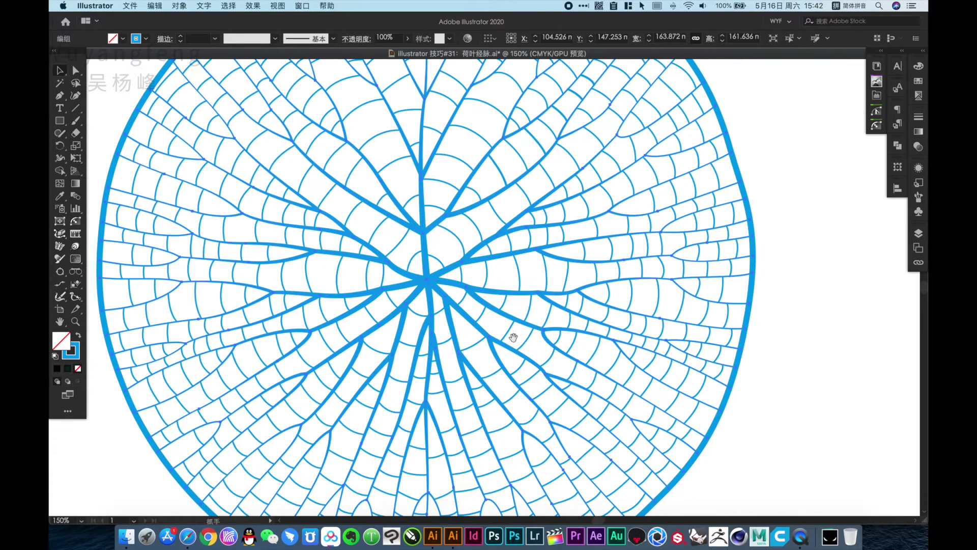
key(super+y)
key(a)
key(v)
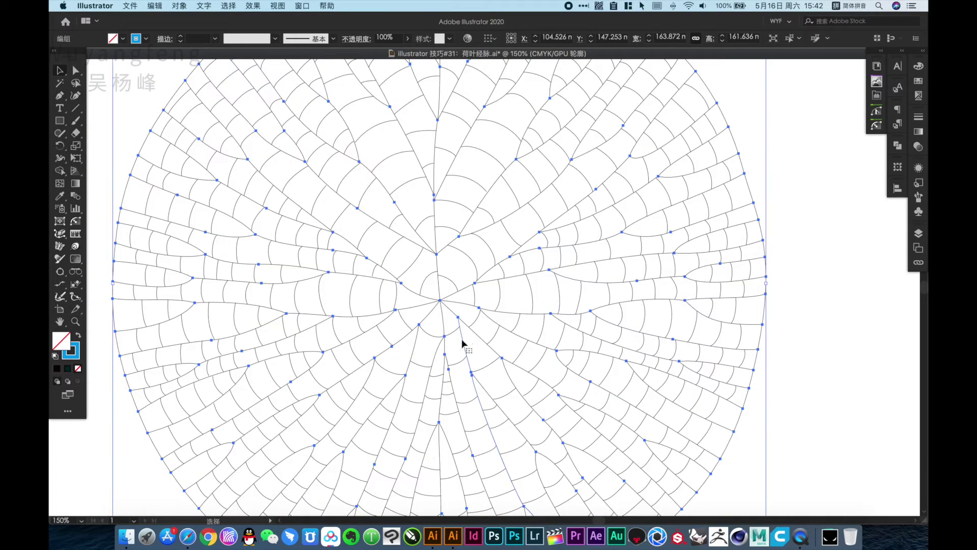
key(super+y)
click(805, 368)
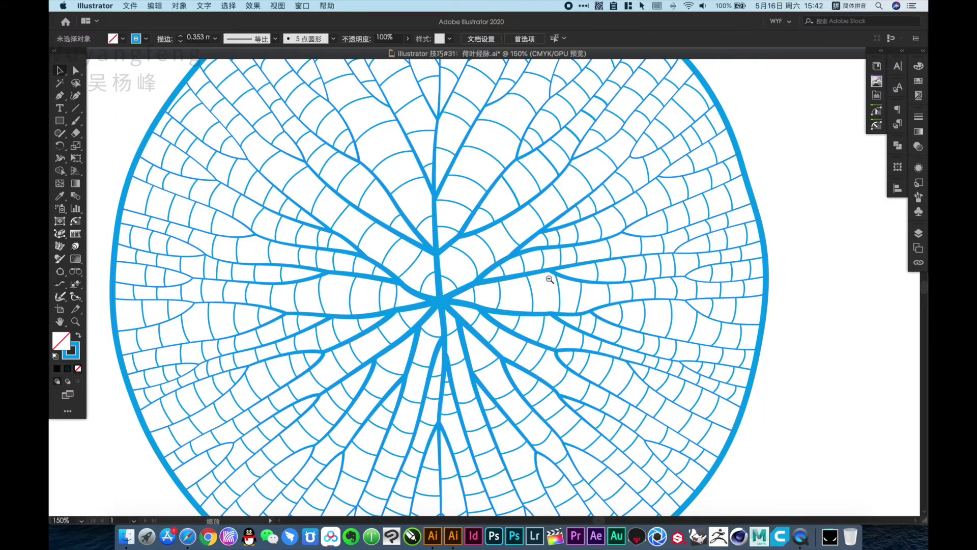
alt+click(517, 266)
alt+click(517, 266)
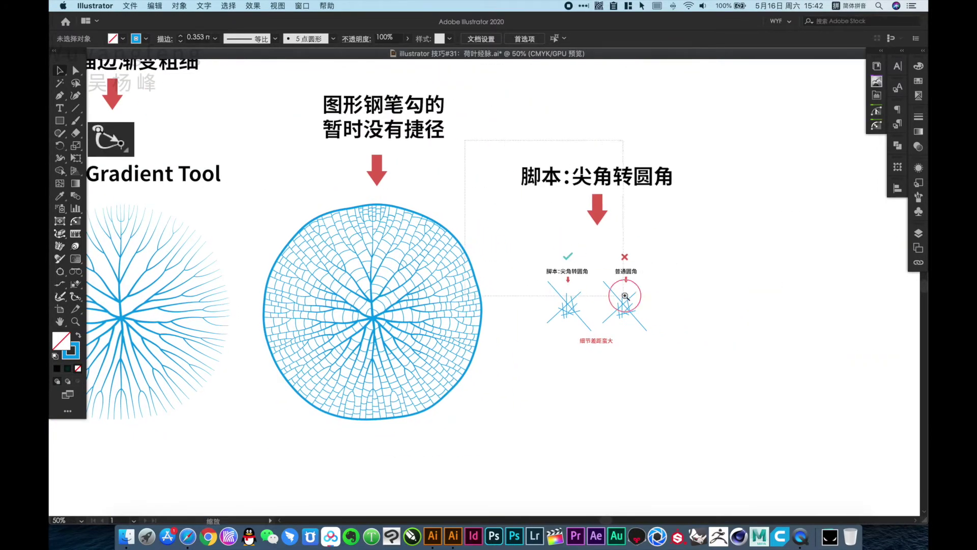
scroll(626, 286, up, 5)
drag(482, 356, 491, 299)
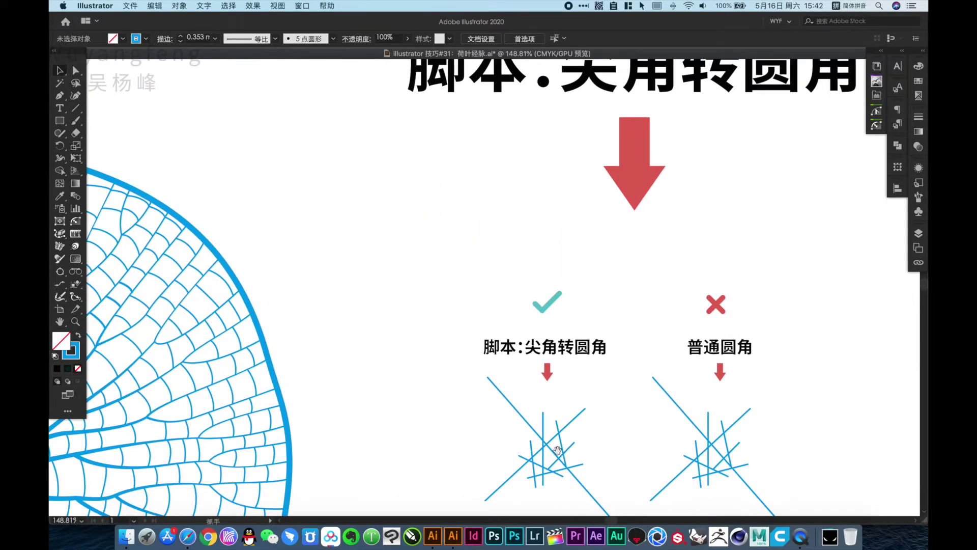
drag(547, 244, 496, 350)
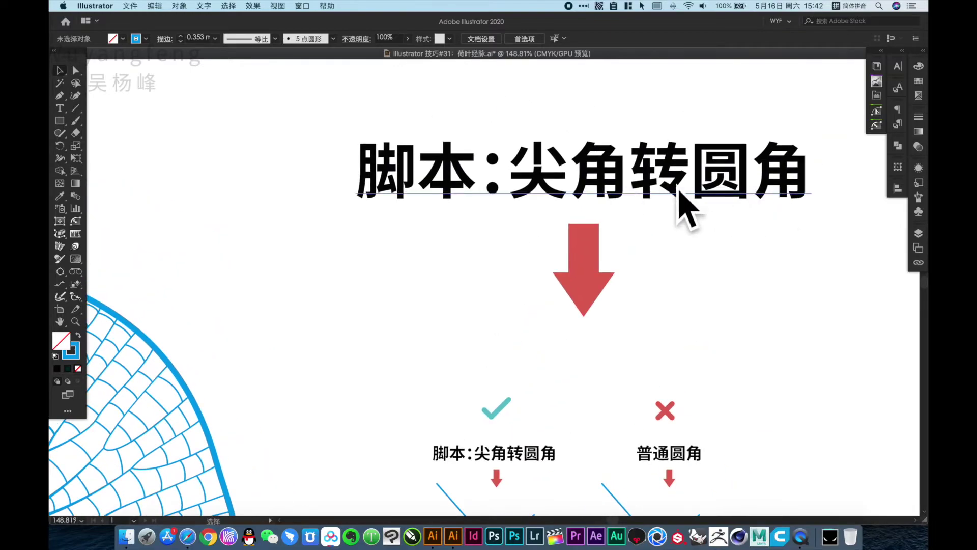
alt+click(355, 368)
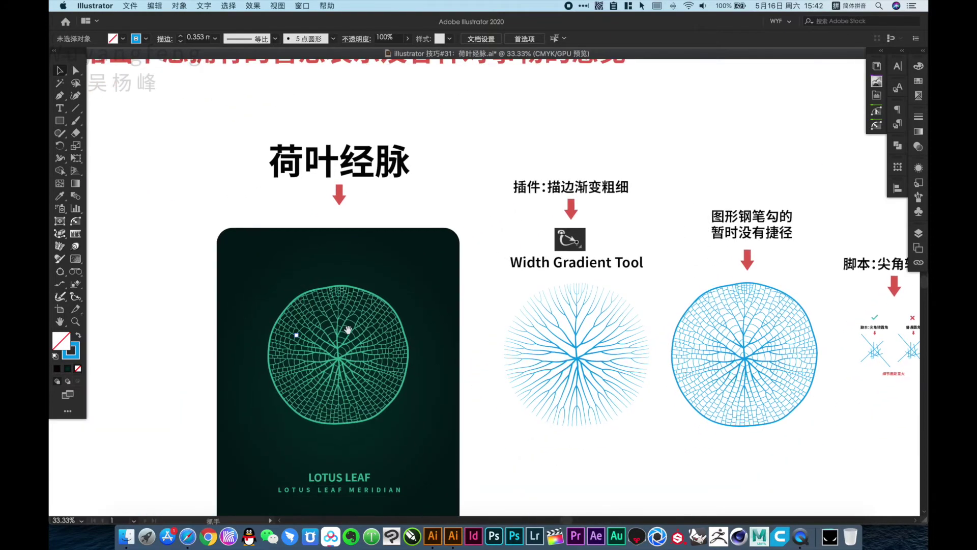
drag(354, 368, 364, 367)
drag(420, 283, 437, 400)
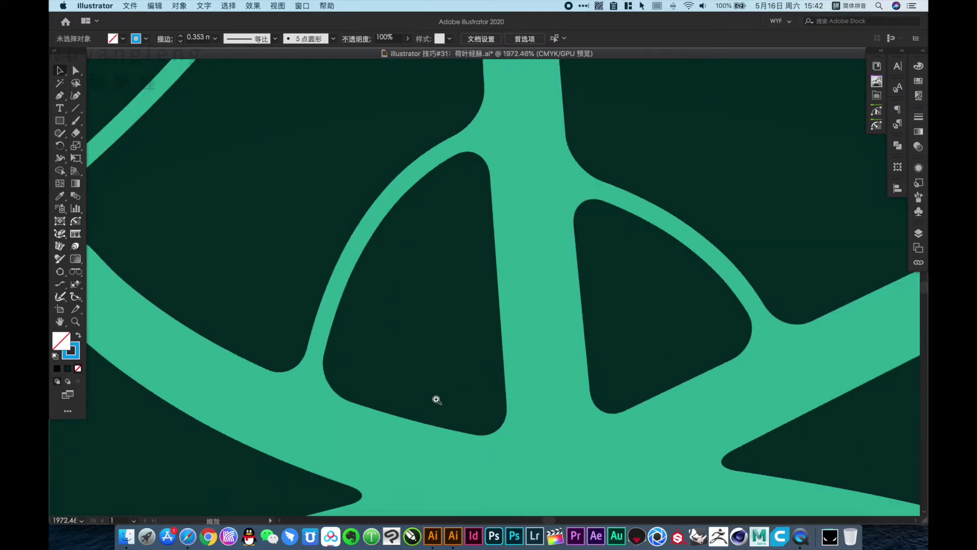
drag(246, 311, 425, 421)
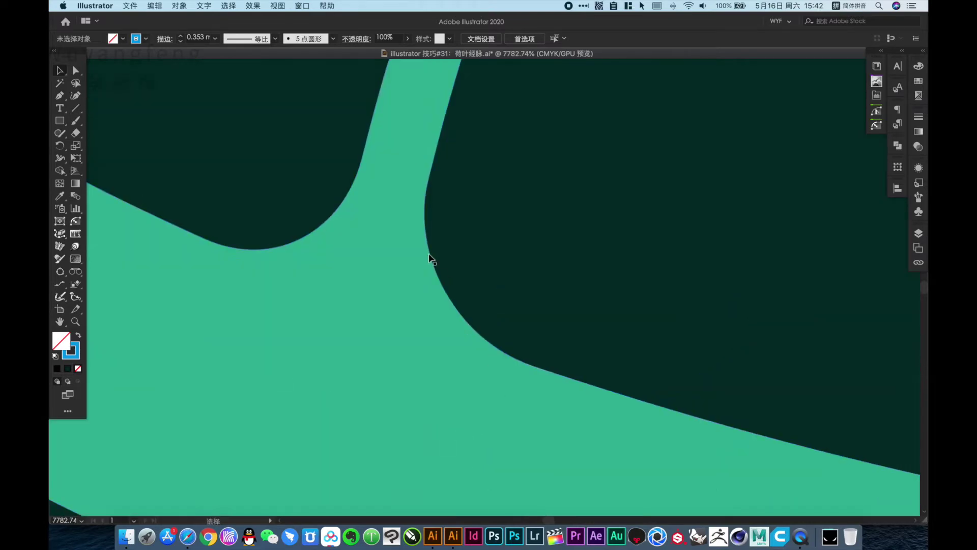
alt+click(636, 245)
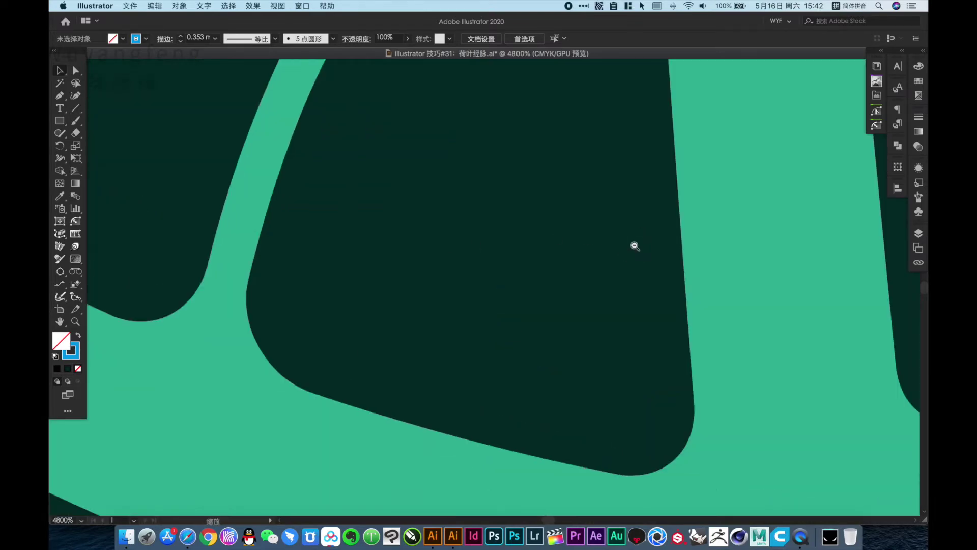
key(ctrl+0)
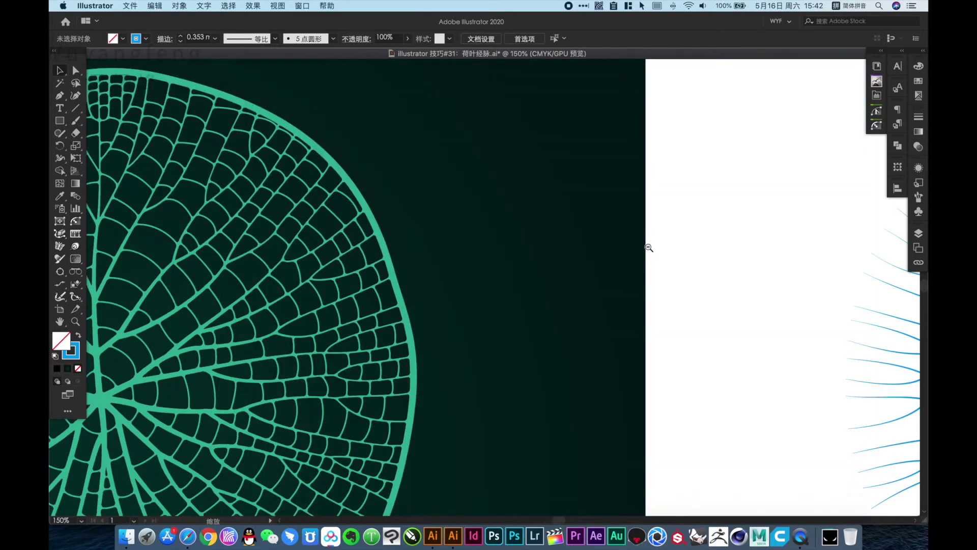
drag(851, 311, 523, 320)
Step: Zoom in on the left crossed-line diagram
mouse_move(601, 328)
mouse_down()
mouse_move(575, 326)
mouse_move(615, 359)
mouse_up()
drag(389, 220, 405, 264)
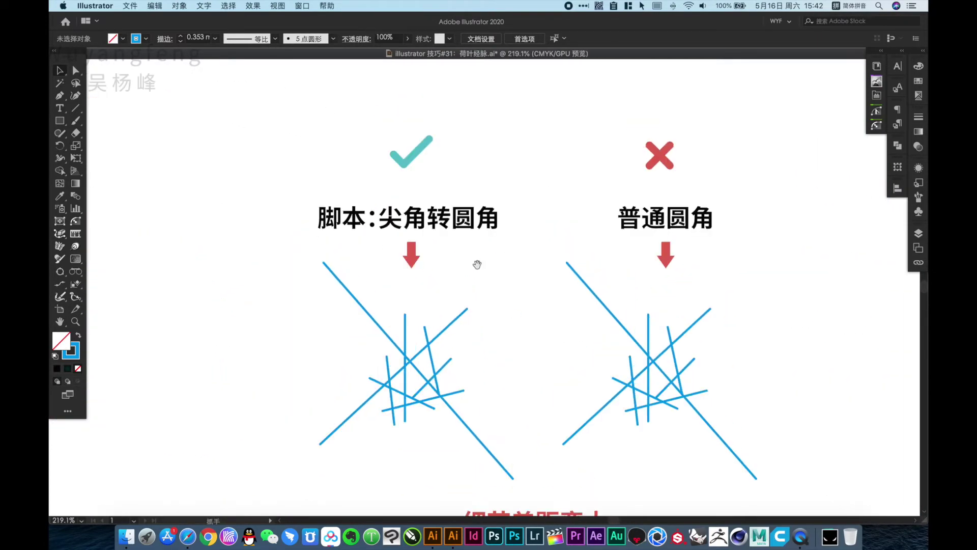
key(z)
alt+click(484, 272)
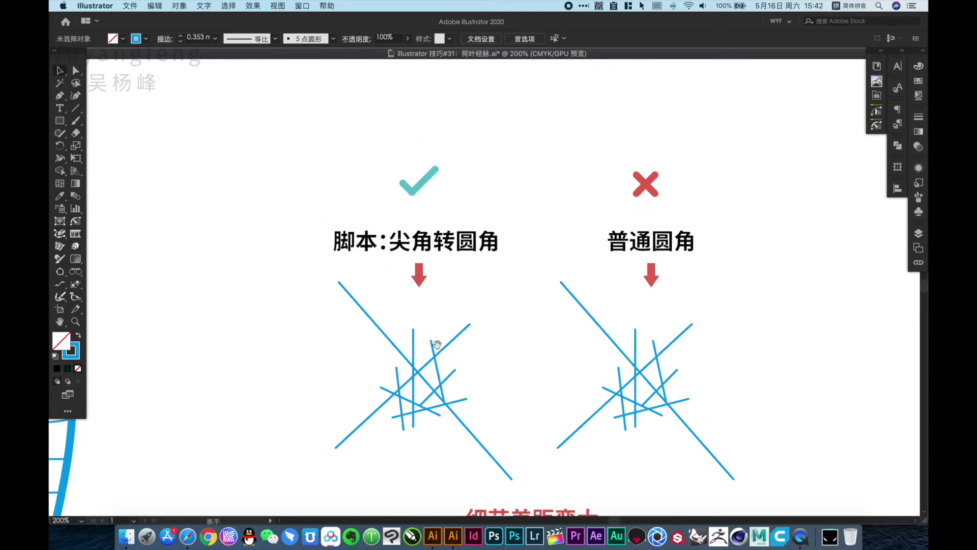
drag(328, 317, 550, 465)
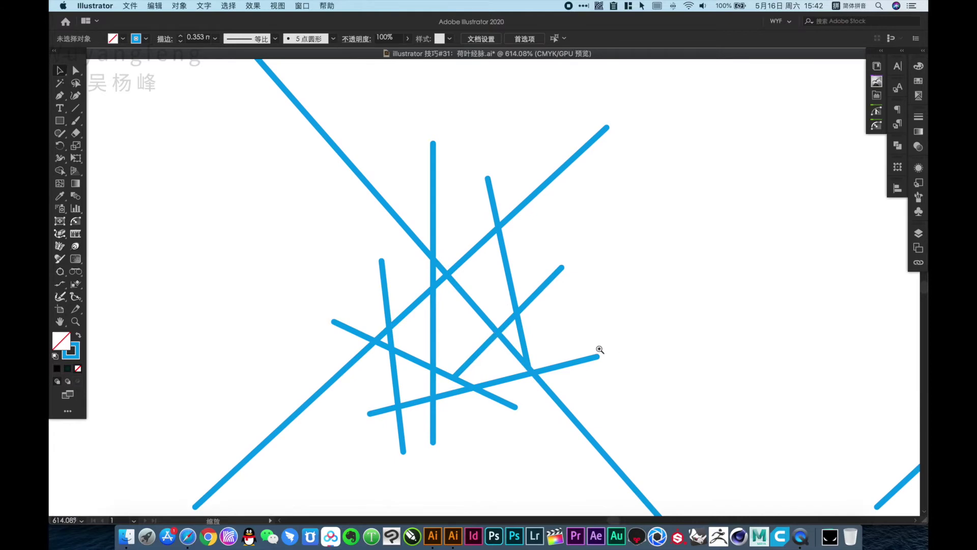
alt+click(499, 329)
scroll(408, 343, right, 3)
Step: Select the crossed-line compound path and bring up the File > Scripts list
key(v)
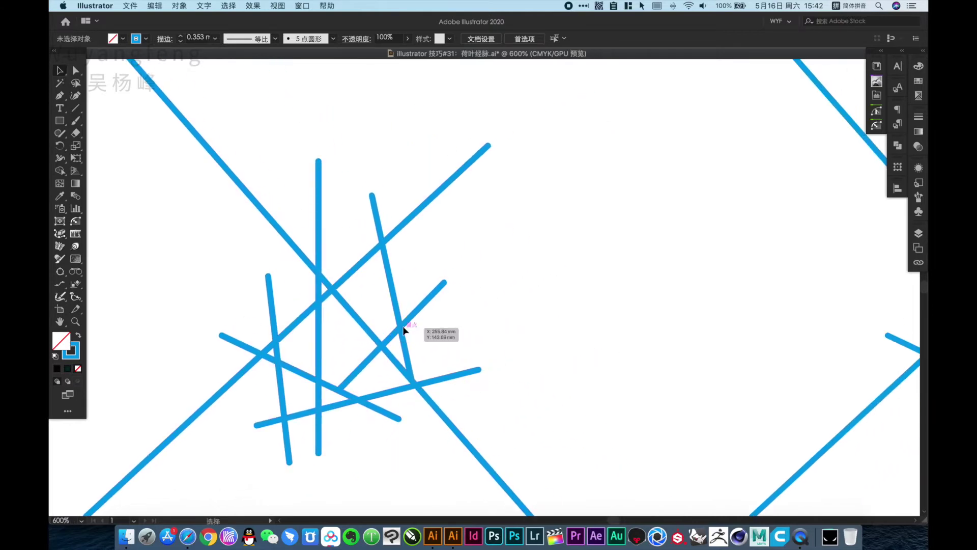
click(403, 327)
click(124, 7)
mouse_move(172, 222)
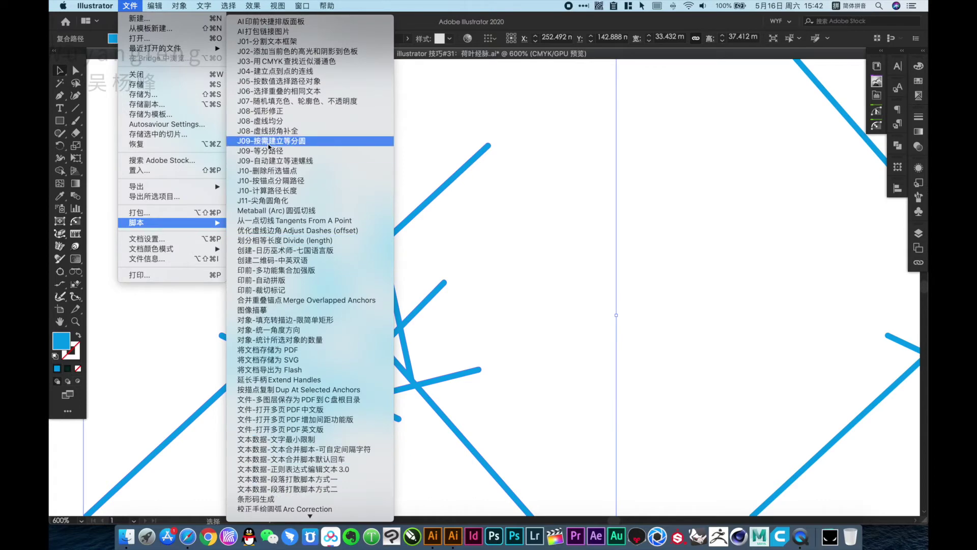
Step: Run the corner-rounding script on the crossed lines, confirming its prompt and radius
click(270, 201)
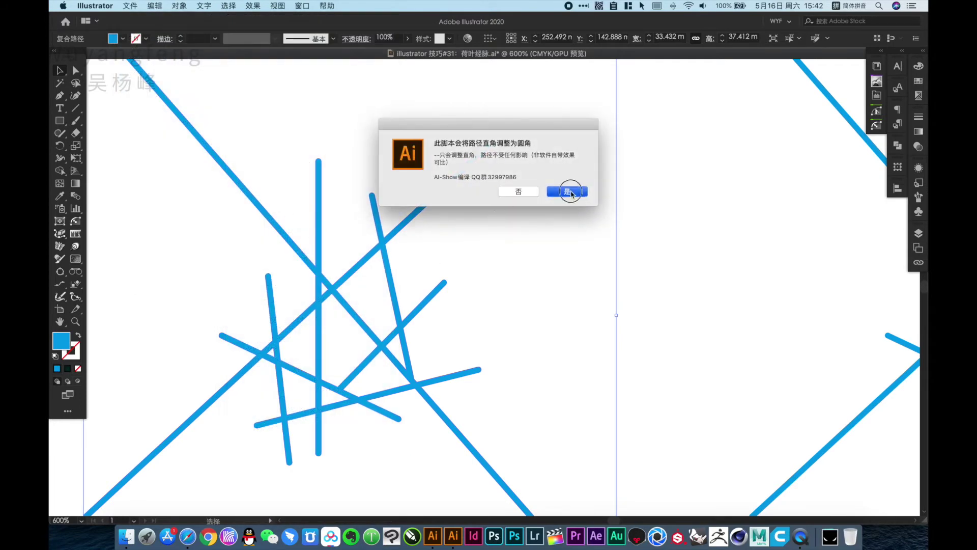
click(570, 193)
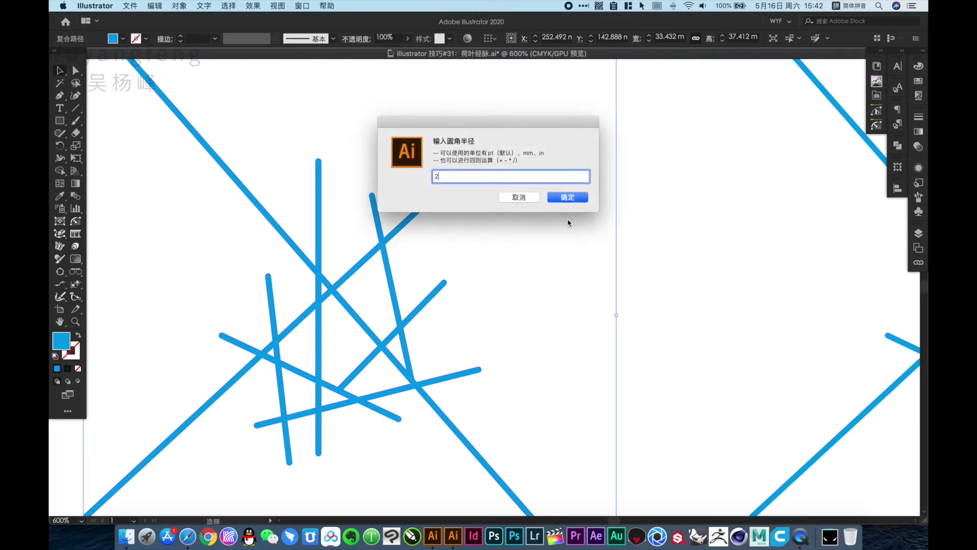
click(570, 199)
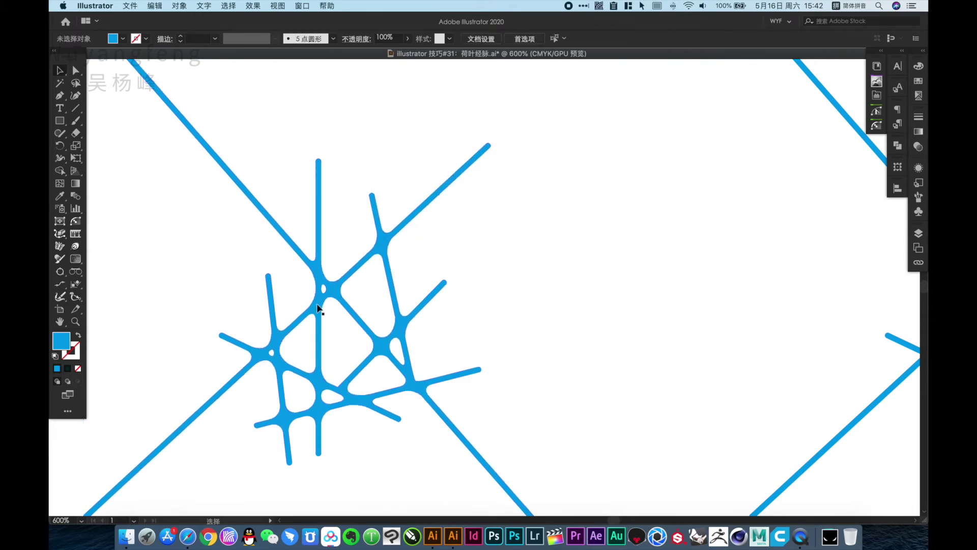
Step: Zoom in to inspect the rounded junctions, then zoom back out
drag(306, 284, 496, 289)
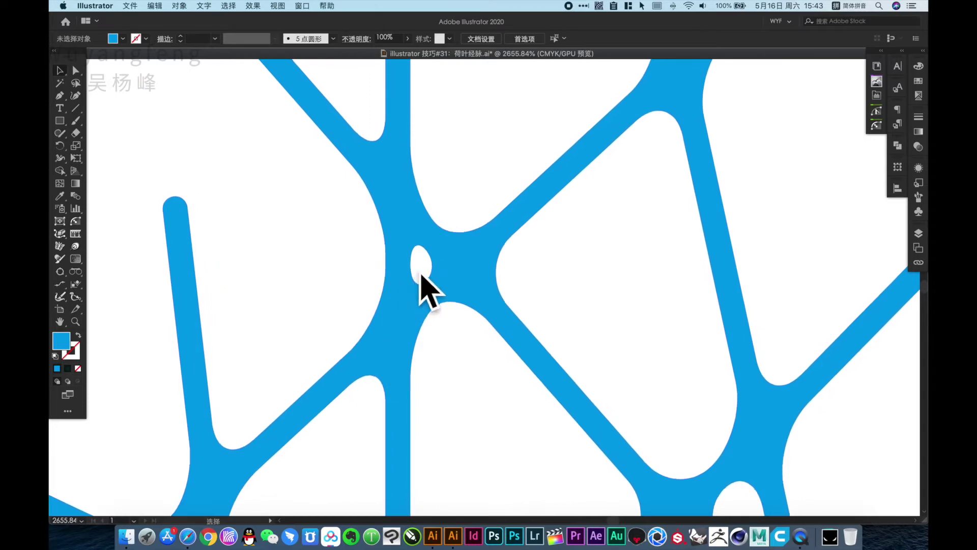
drag(764, 465, 612, 322)
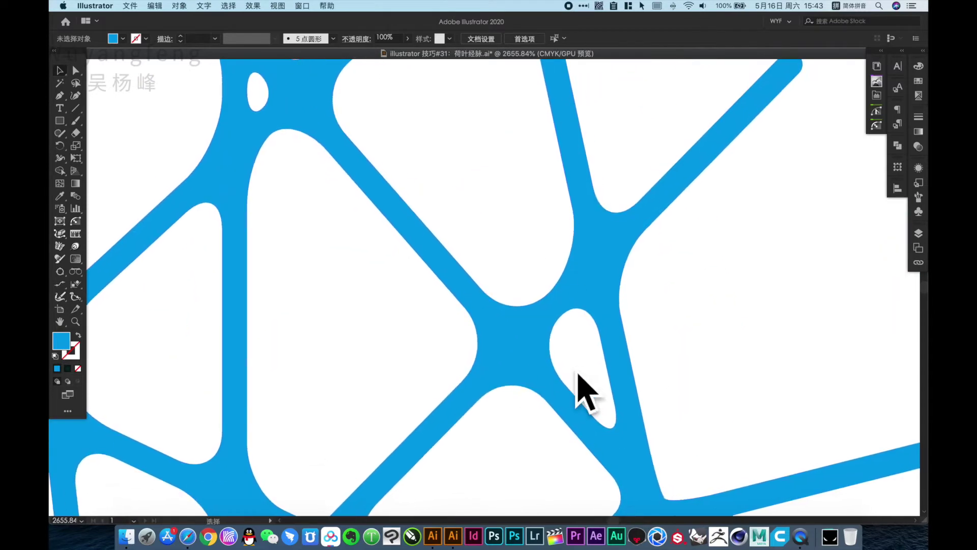
alt+click(742, 271)
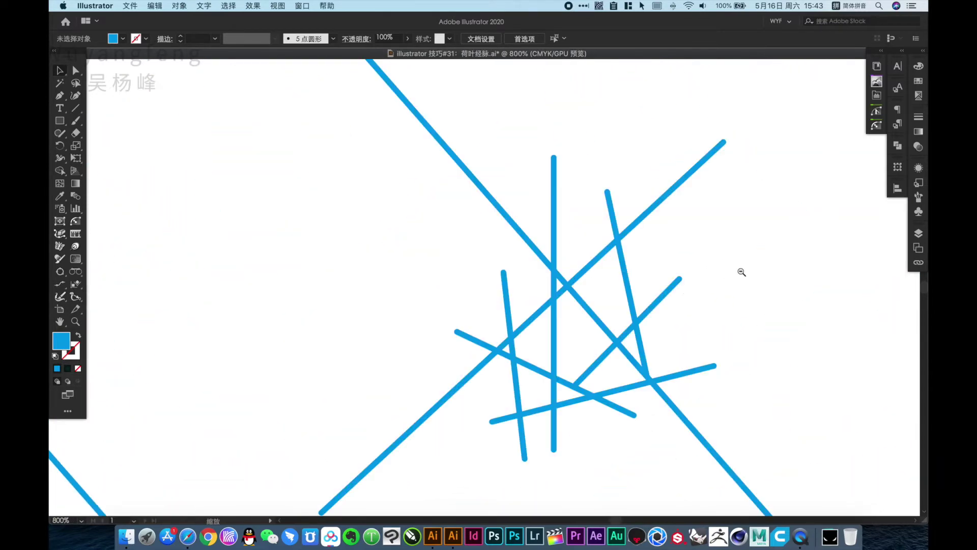
scroll(600, 279, down, 2)
Step: Give the right line group a 0.42 mm corner radius from the control bar
drag(535, 251, 474, 124)
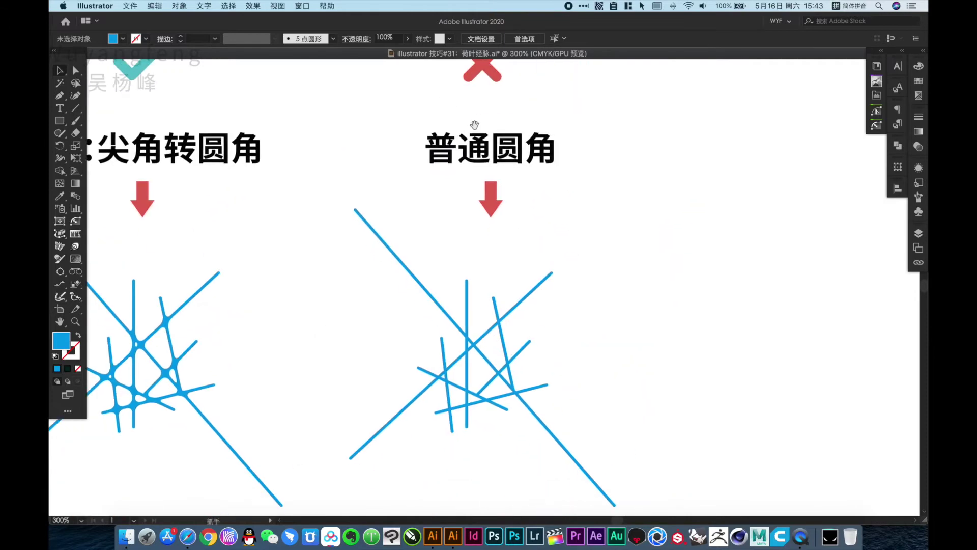
click(467, 349)
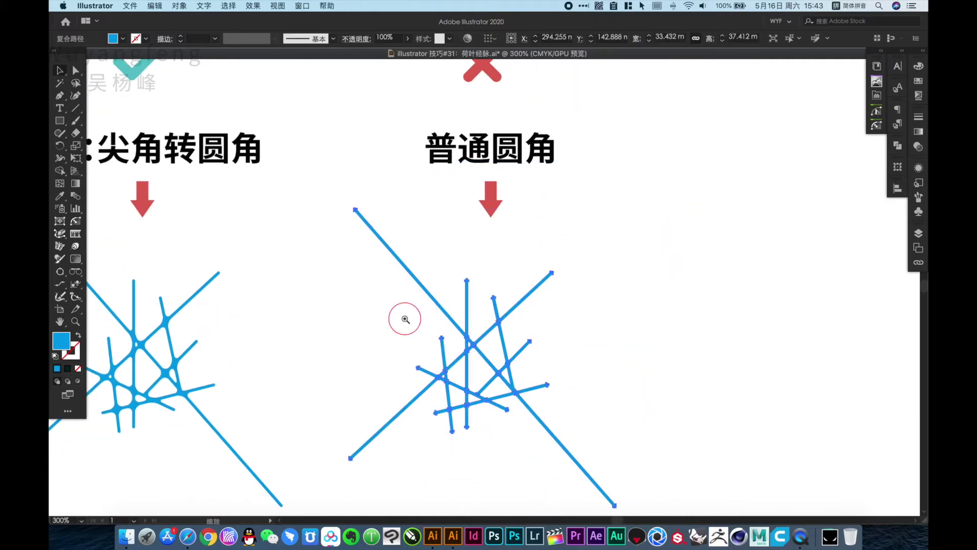
scroll(454, 375, up, 5)
key(a)
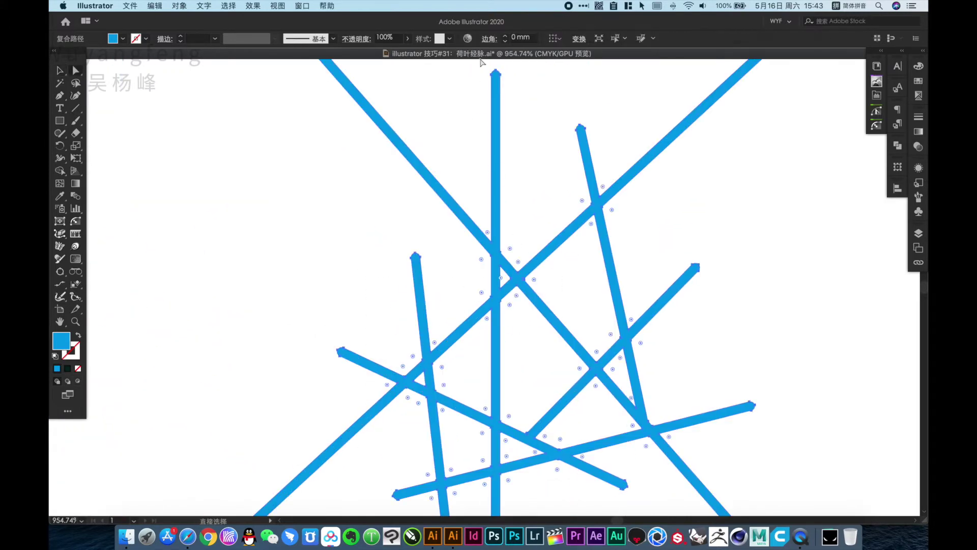
click(505, 37)
Step: Zoom in to inspect the small round holes left at the junctions
click(732, 350)
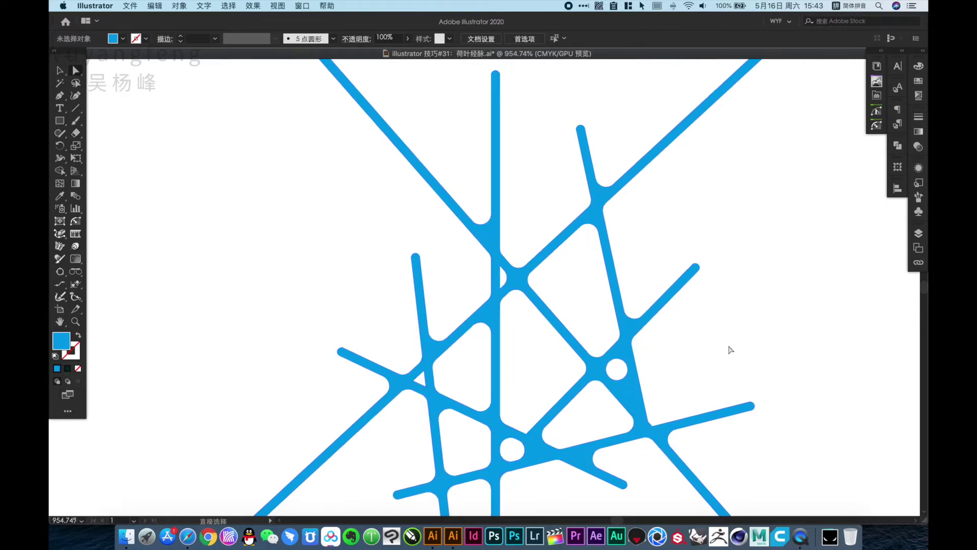
drag(641, 377, 682, 414)
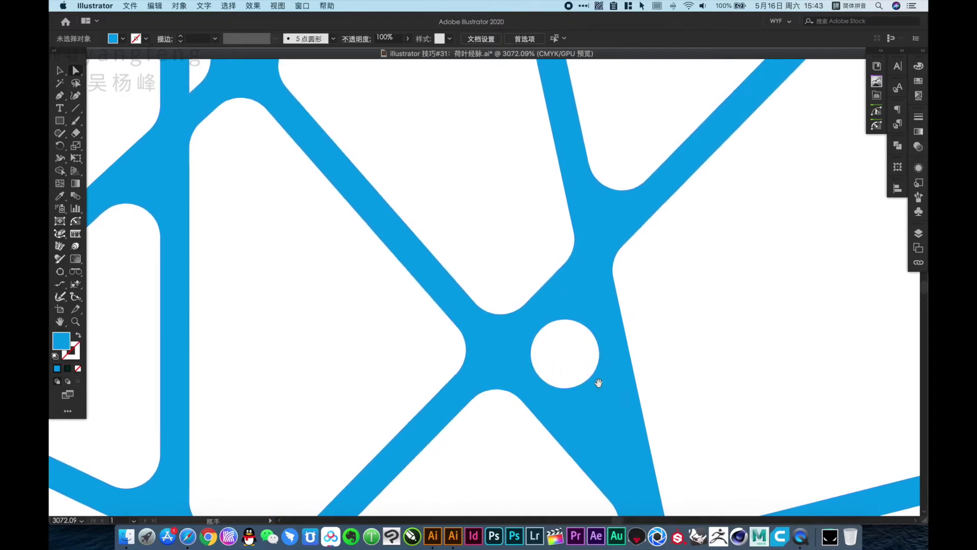
alt+click(405, 335)
alt+click(405, 336)
Step: Move the teal checkmark beside the script-rounded left line group
alt+click(317, 284)
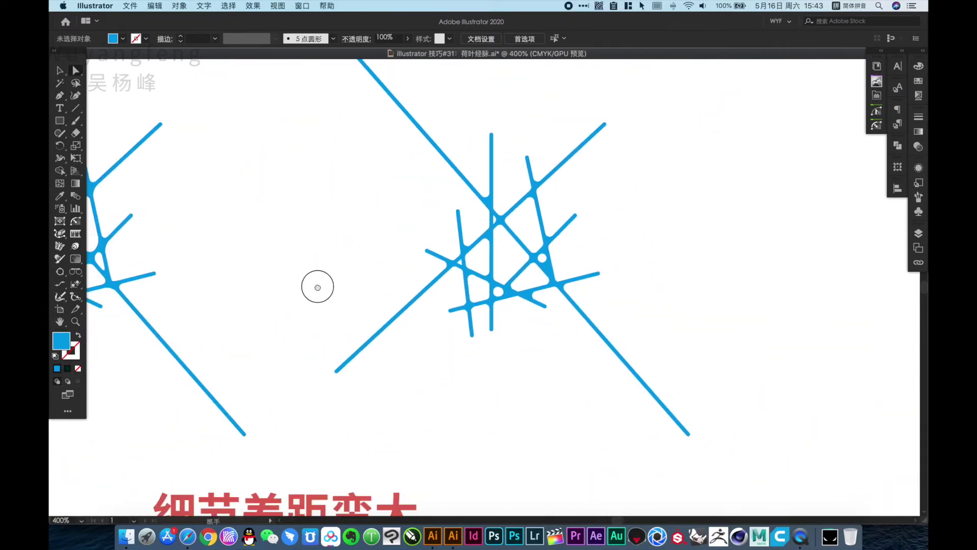
drag(650, 299, 537, 380)
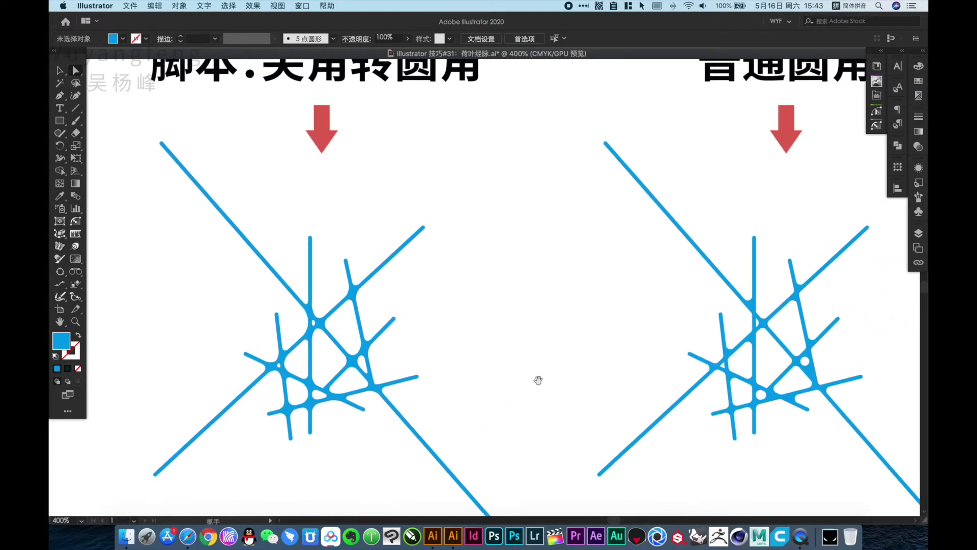
alt+click(435, 250)
drag(465, 237, 463, 265)
drag(403, 102, 502, 374)
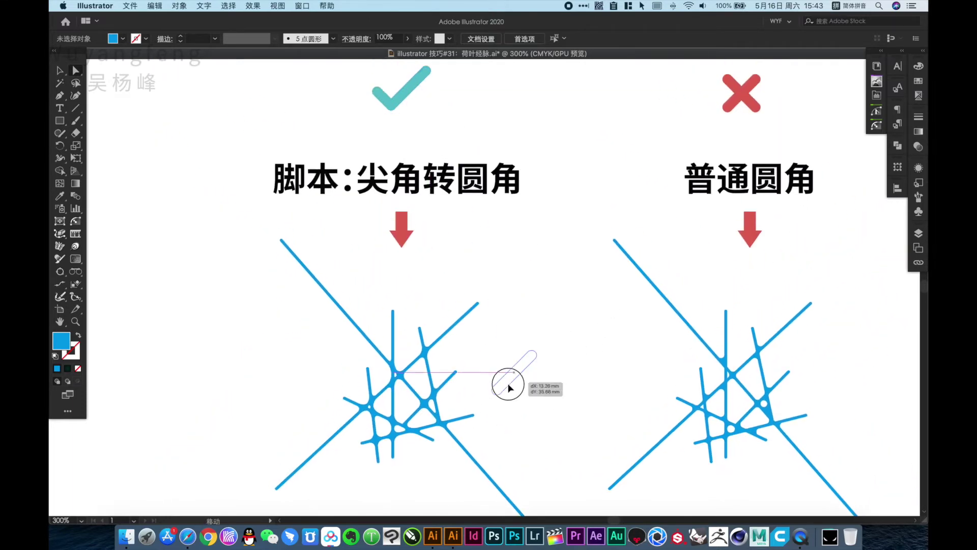
key(ctrl+z)
click(526, 349)
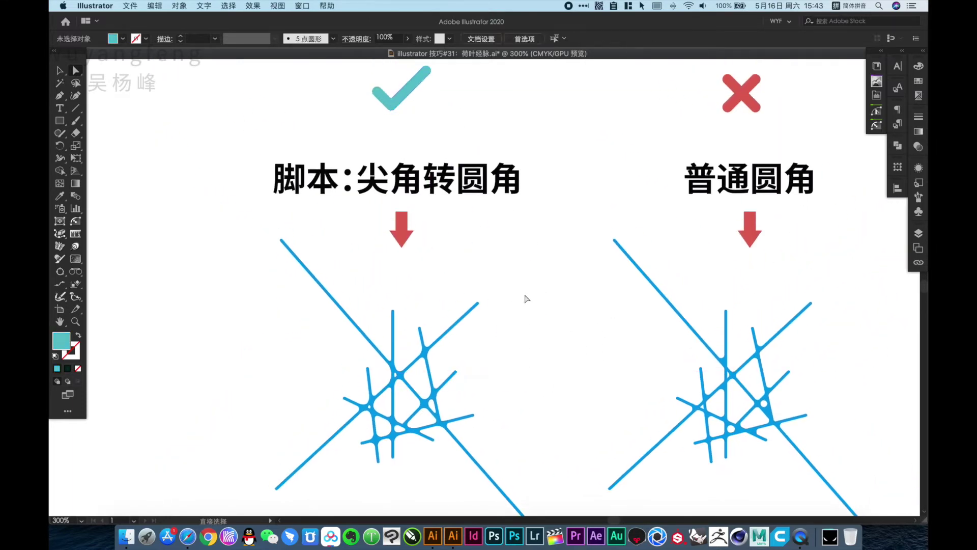
key(v)
mouse_move(392, 103)
mouse_down()
mouse_move(500, 385)
mouse_move(496, 377)
mouse_up()
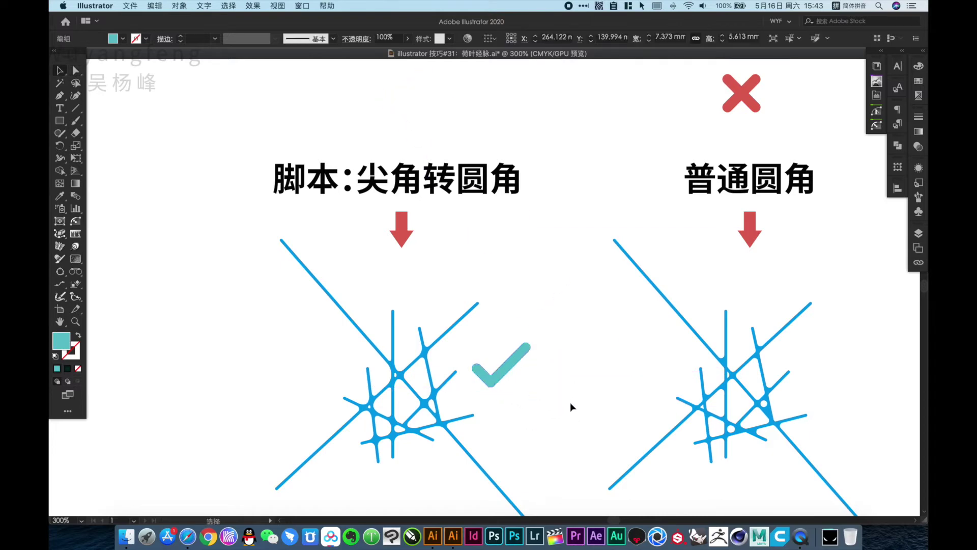
Step: Pan around the page to review the three vein-technique samples together
scroll(791, 478, up, 2)
drag(703, 351, 775, 357)
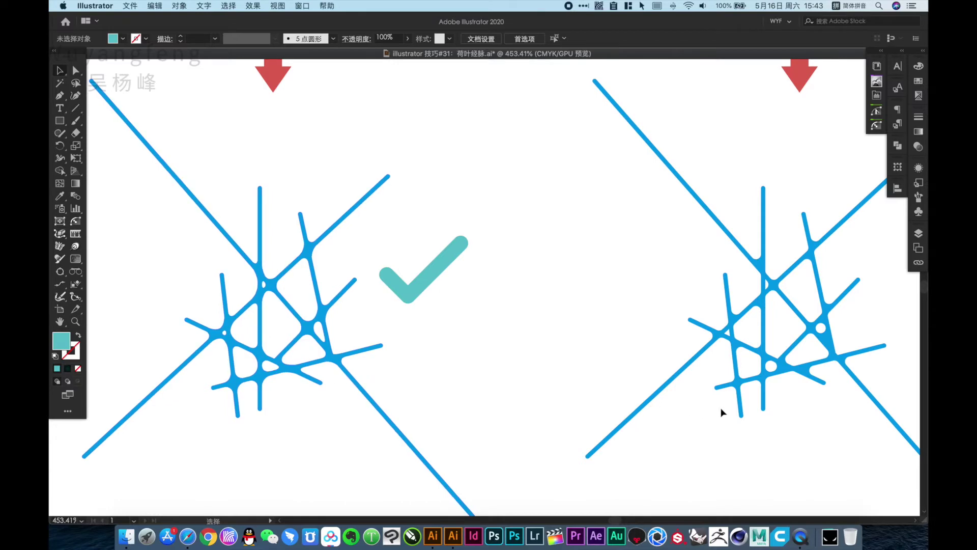
scroll(476, 280, down, 5)
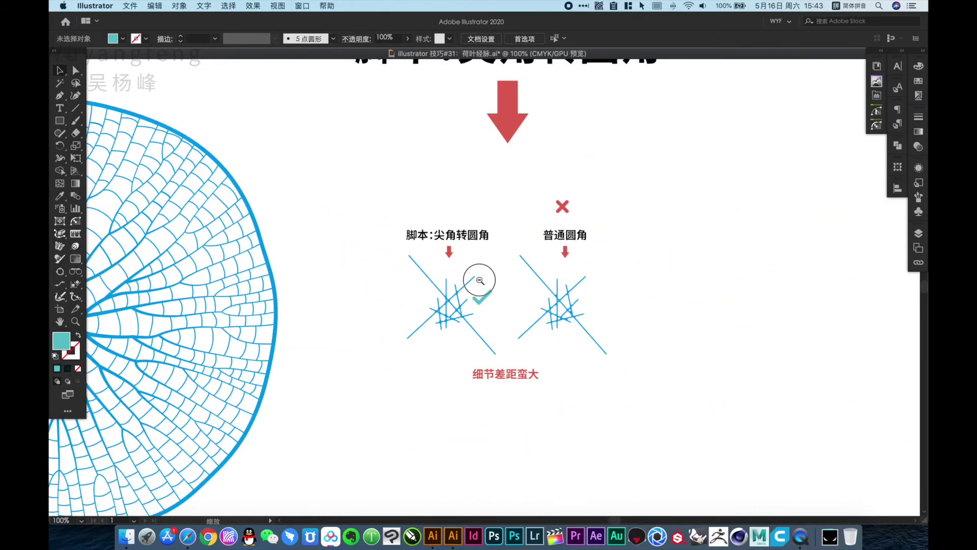
scroll(480, 280, down, 3)
scroll(402, 283, left, 5)
scroll(402, 284, left, 3)
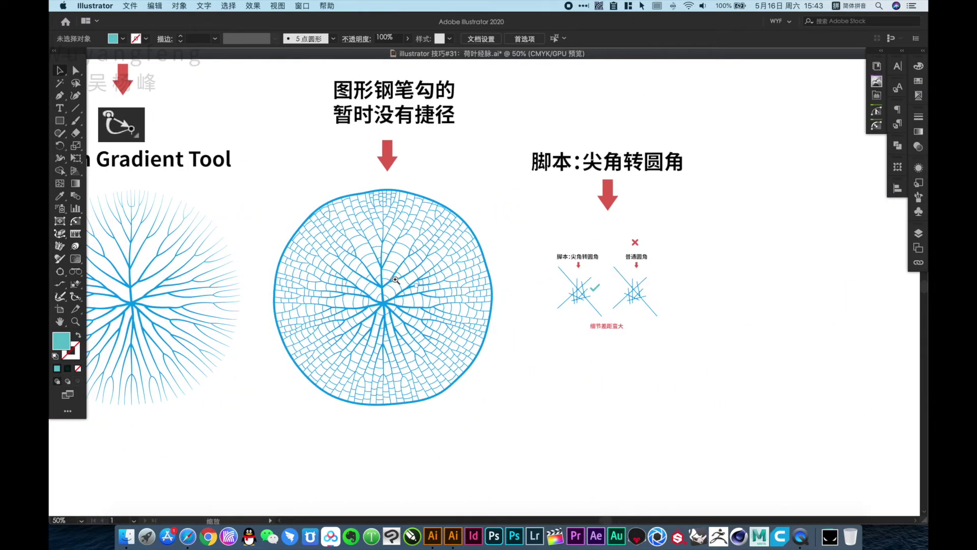
scroll(396, 279, up, 5)
scroll(519, 295, up, 5)
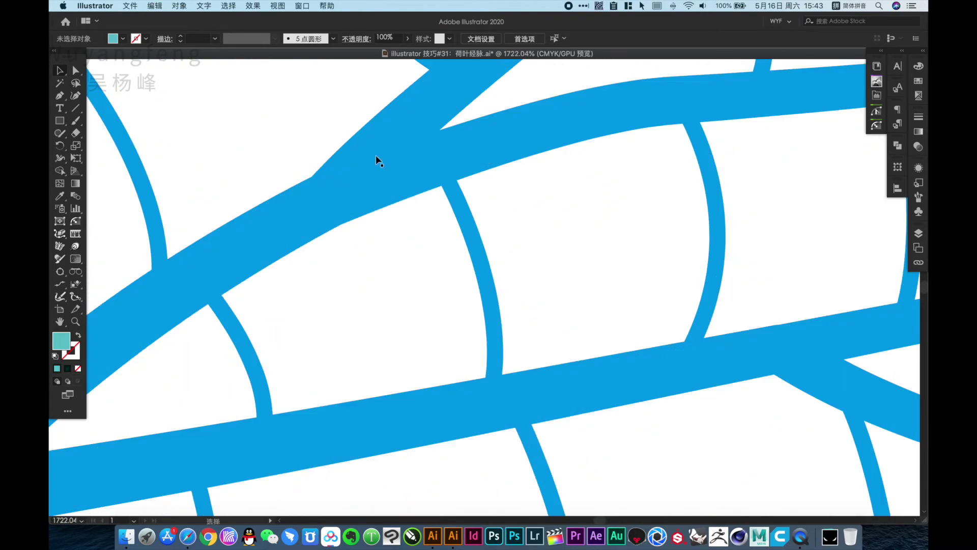
scroll(502, 299, down, 5)
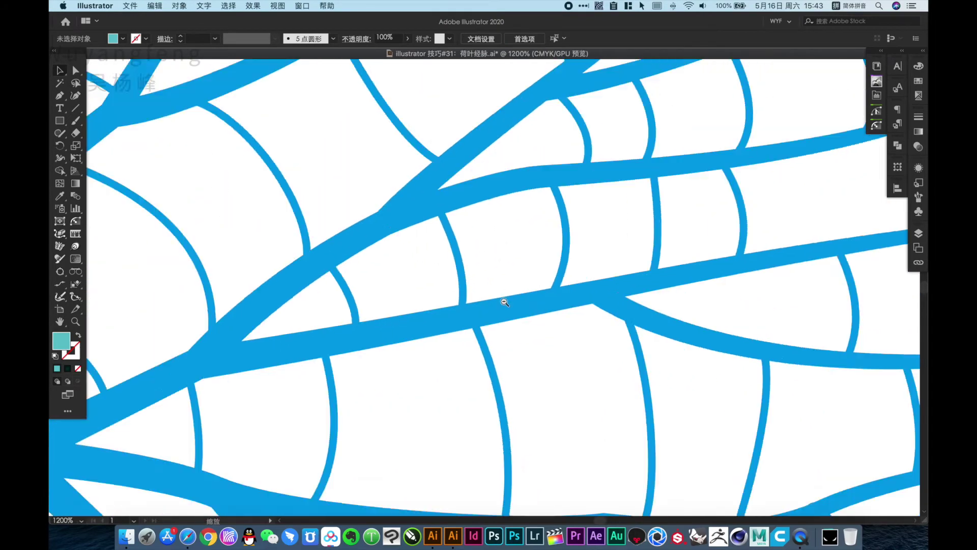
scroll(505, 302, down, 3)
scroll(505, 302, down, 2)
scroll(506, 301, down, 1)
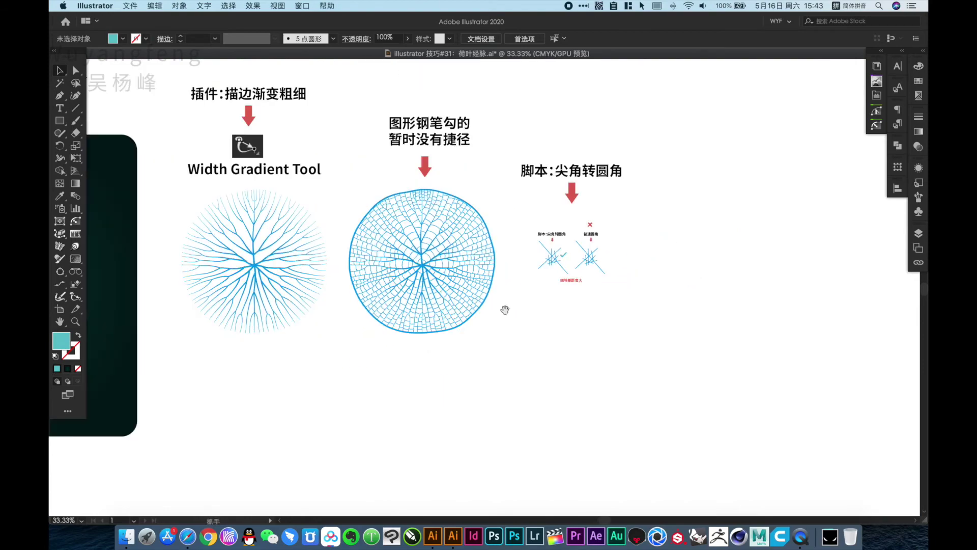
Step: Duplicate the leaf vein artwork and outline its strokes into filled shapes
mouse_move(345, 183)
mouse_down()
mouse_move(426, 267)
mouse_move(317, 220)
mouse_move(579, 407)
mouse_up()
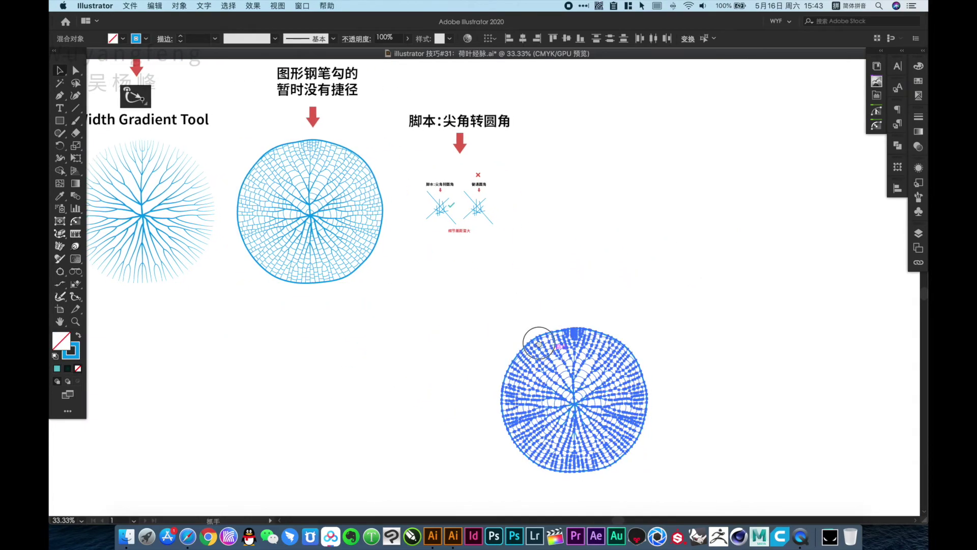
mouse_move(550, 351)
mouse_down()
mouse_move(448, 289)
mouse_move(536, 338)
mouse_up()
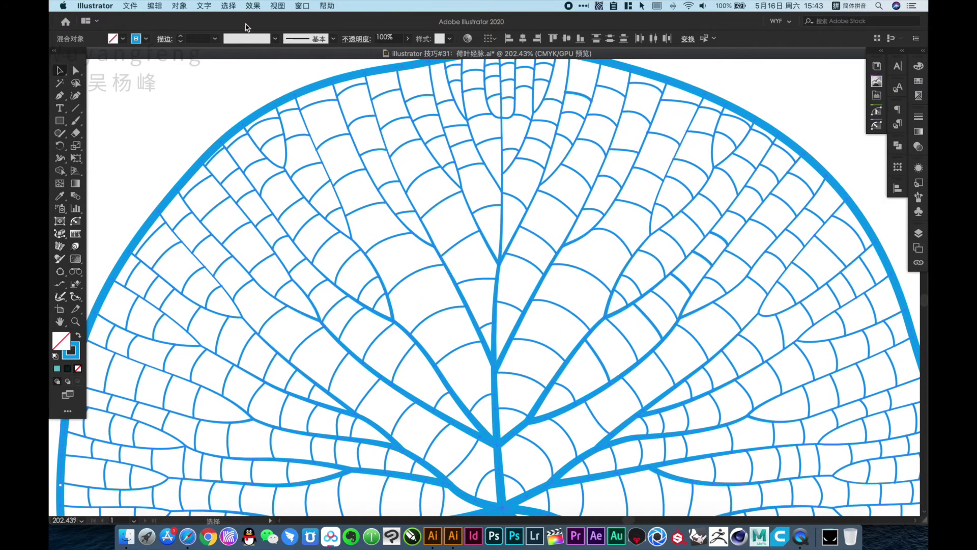
click(177, 6)
mouse_move(185, 264)
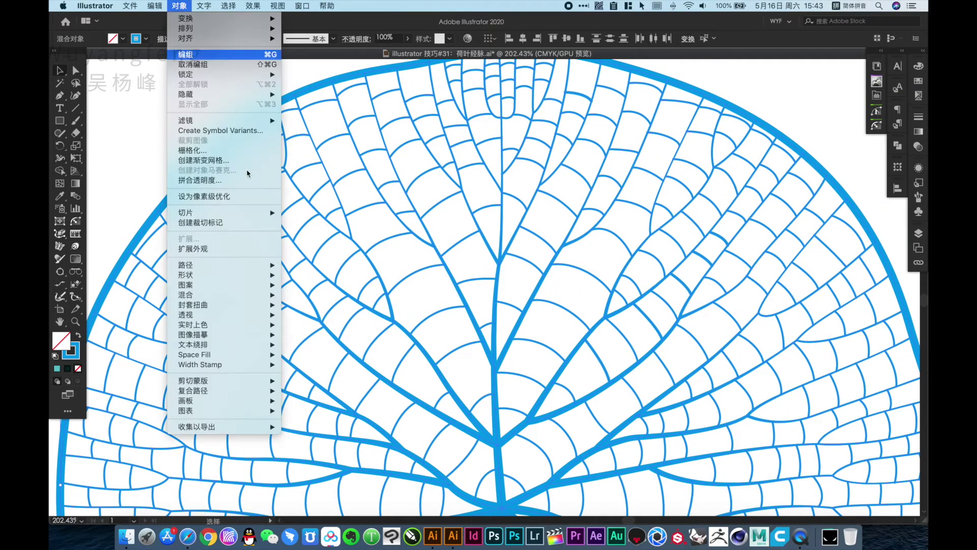
click(320, 315)
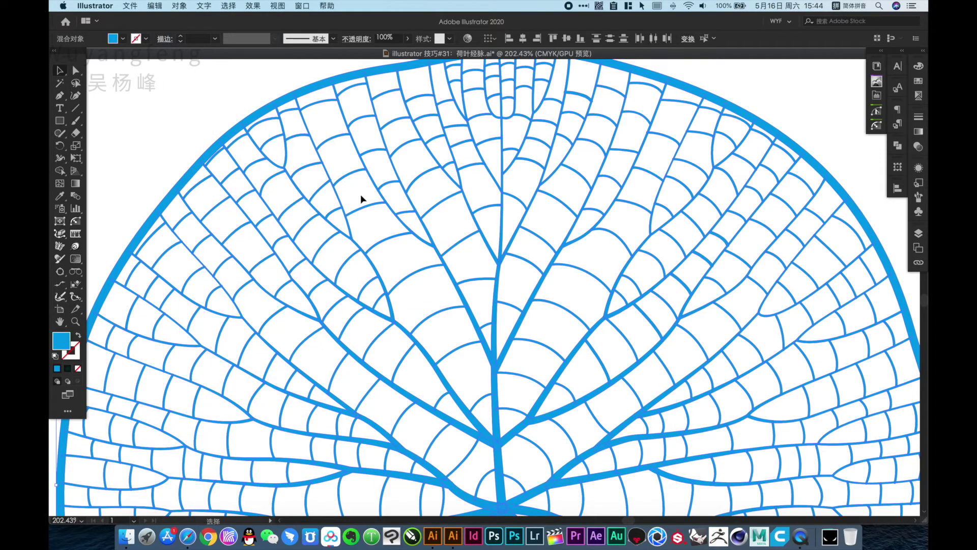
Step: Select the outlined leaf compound path and zoom in on the central vein
click(901, 52)
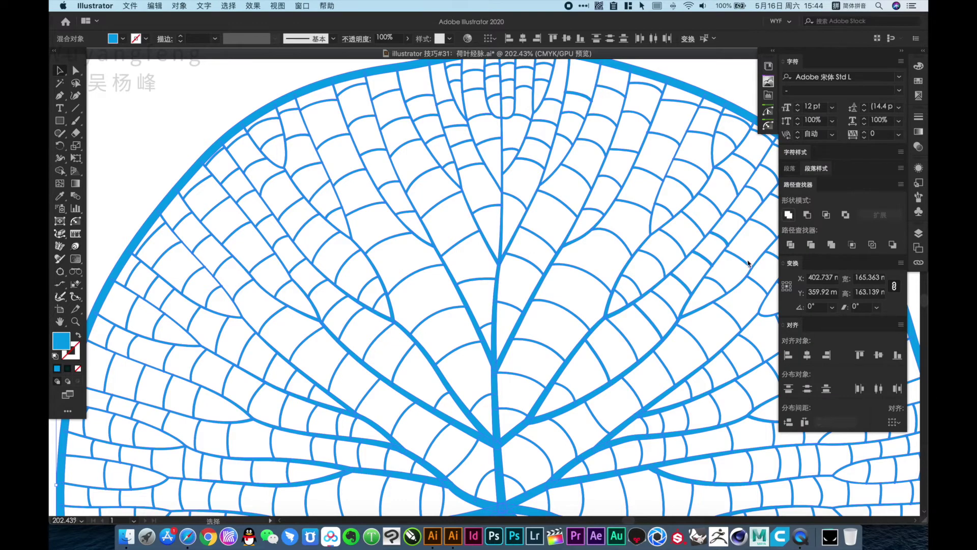
click(575, 290)
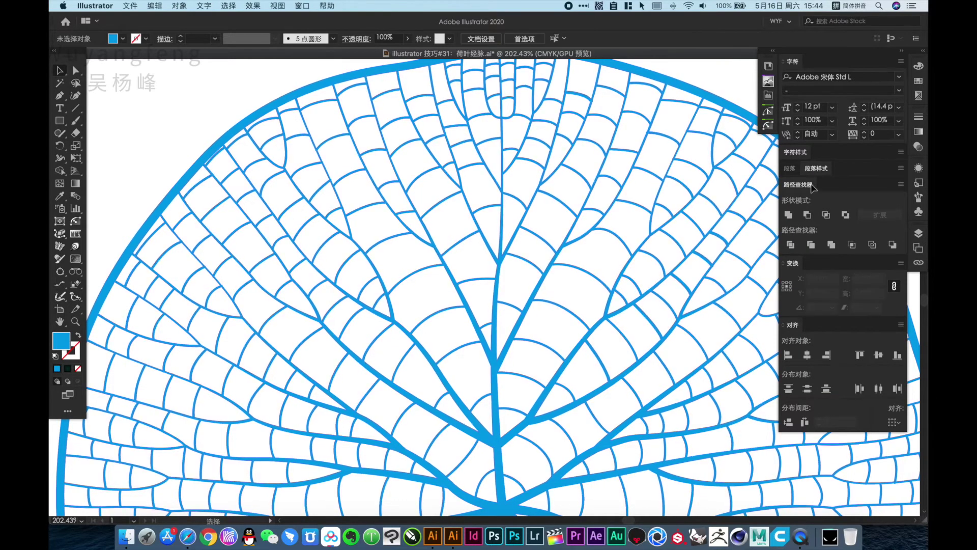
click(902, 53)
click(692, 200)
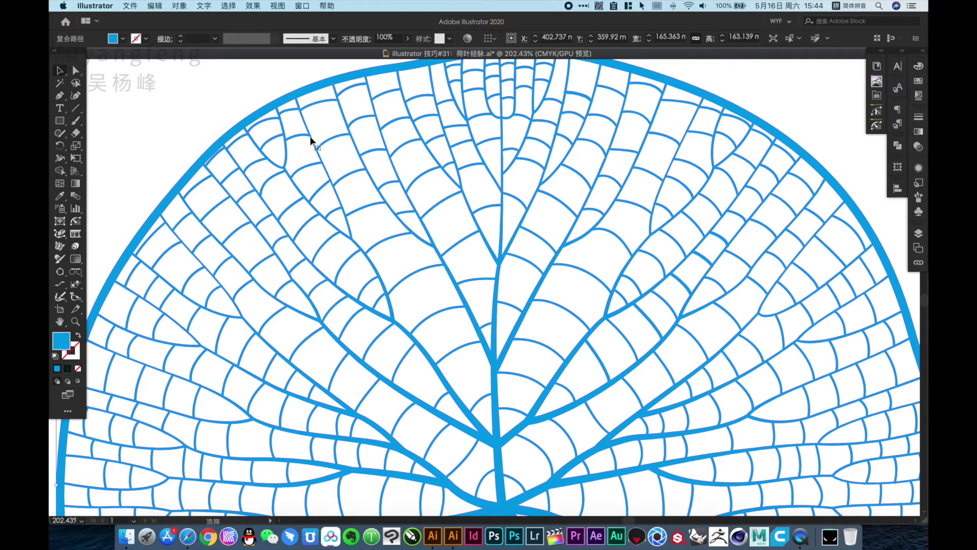
scroll(460, 321, up, 5)
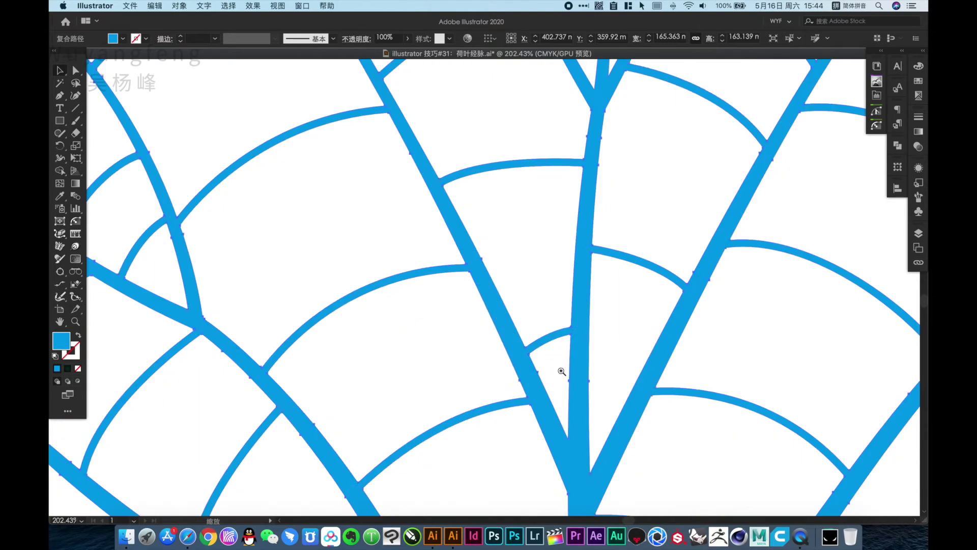
Step: Run the J11-尖角圆角化 script on the outlined veins with a corner radius of 3
click(130, 6)
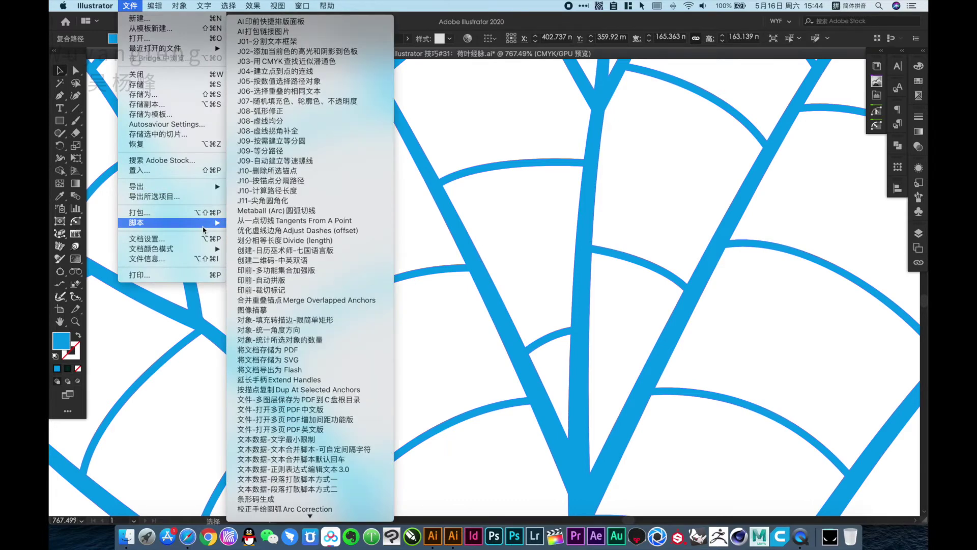
mouse_move(170, 222)
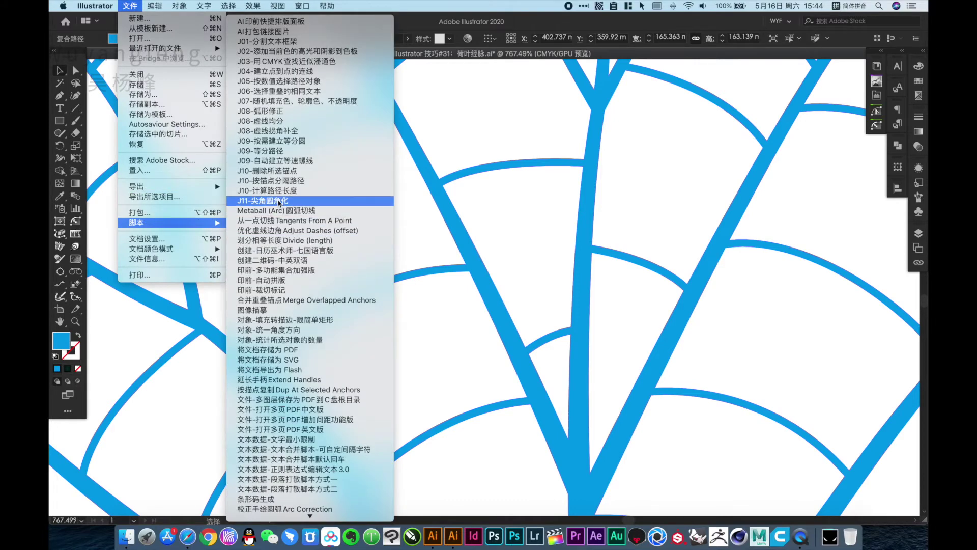
click(279, 201)
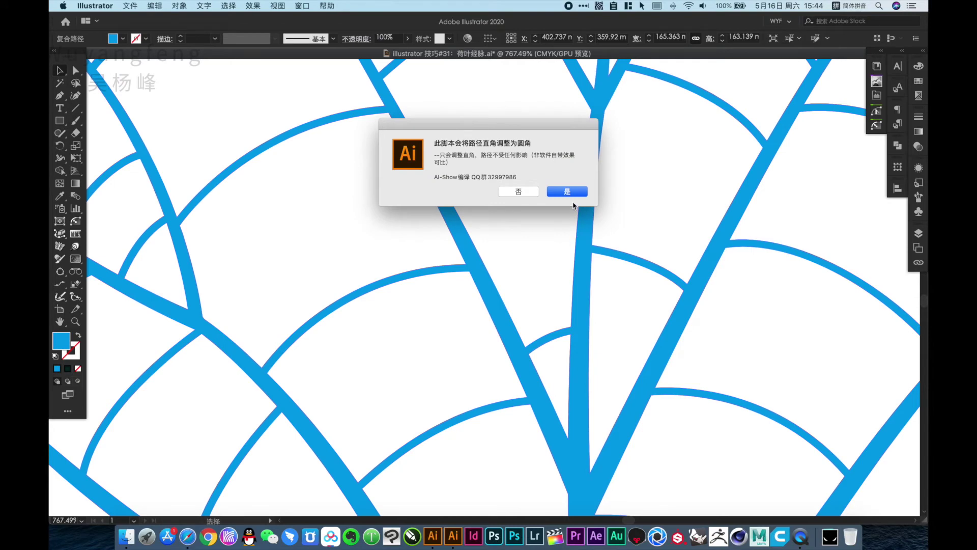
click(573, 193)
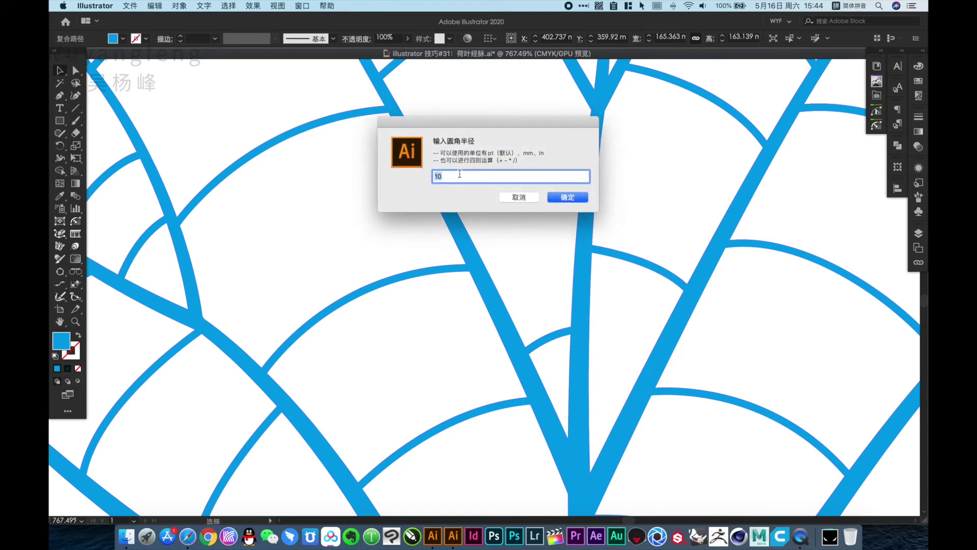
text(3)
key(Return)
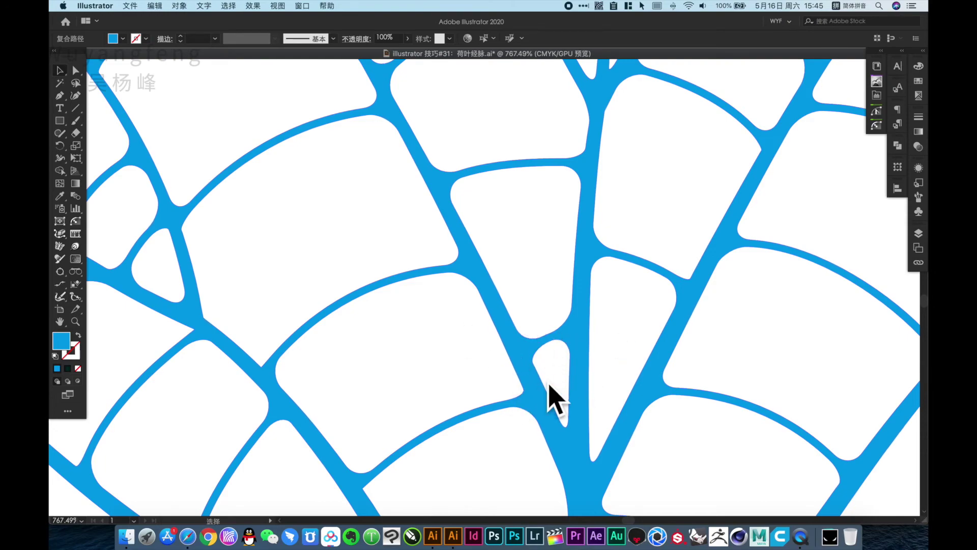
alt+click(480, 294)
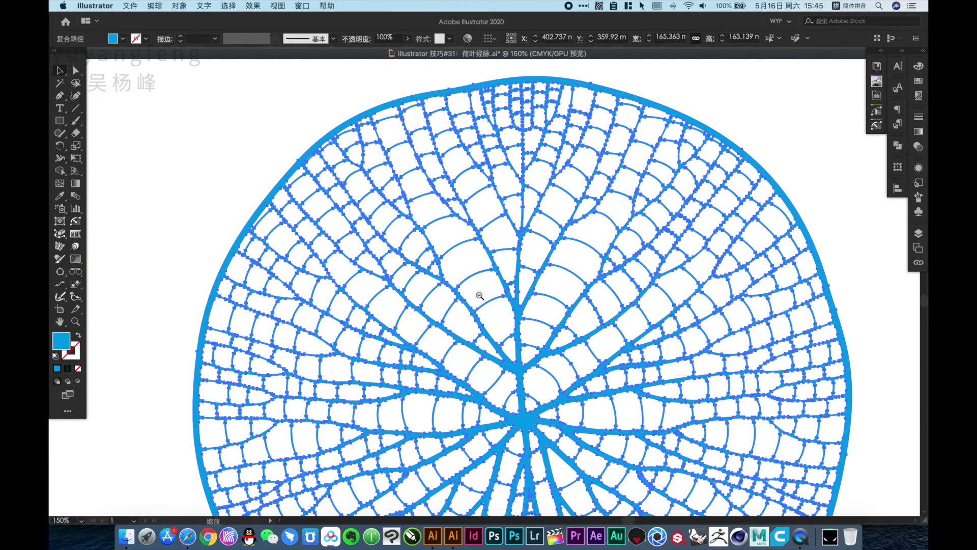
click(793, 190)
drag(666, 125, 511, 266)
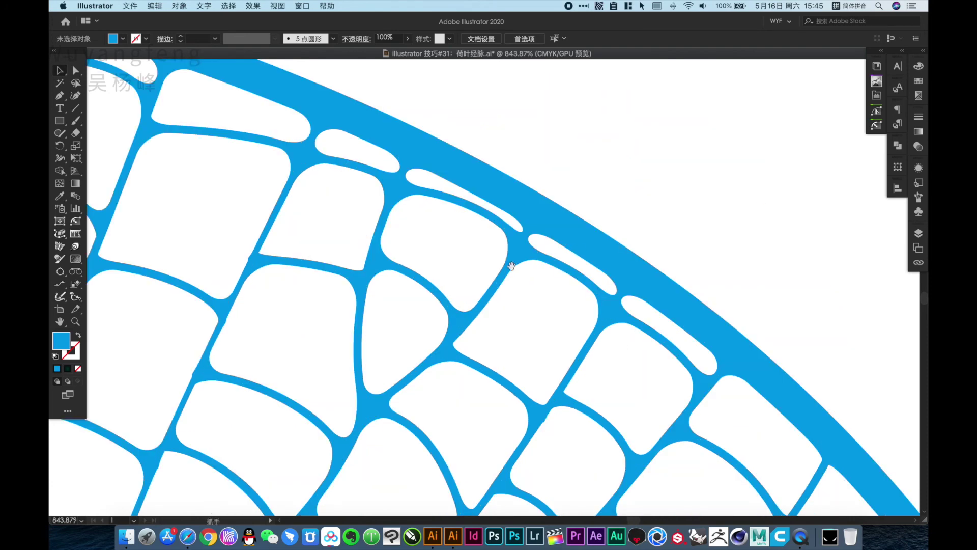
drag(539, 382, 437, 385)
drag(513, 338, 557, 282)
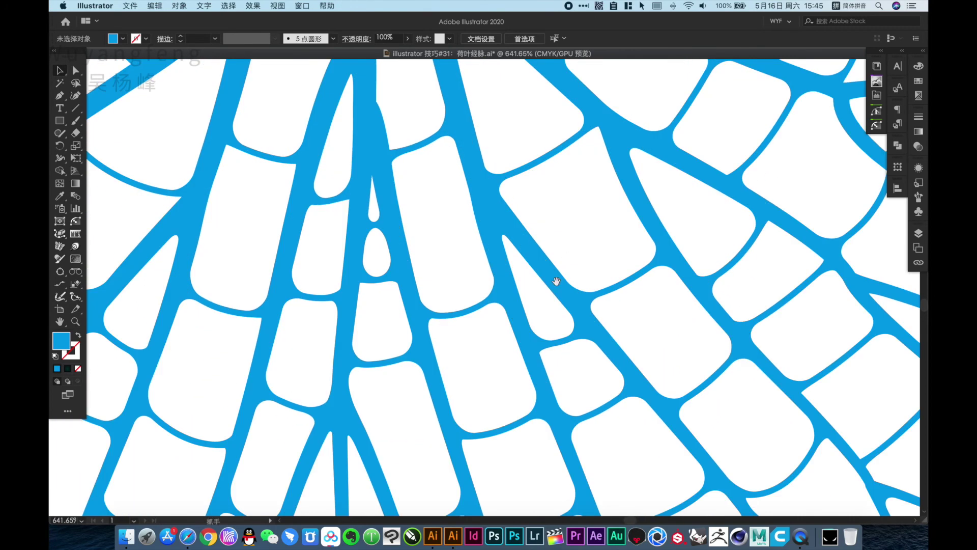
alt+click(498, 319)
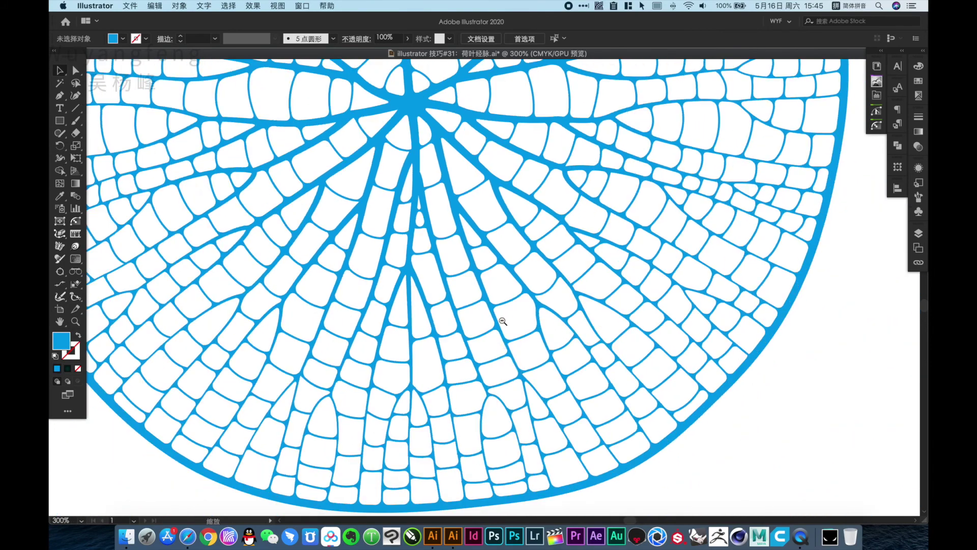
alt+click(521, 366)
mouse_move(484, 76)
mouse_down()
mouse_move(495, 203)
mouse_move(484, 266)
mouse_up()
scroll(471, 248, down, 3)
scroll(475, 253, down, 2)
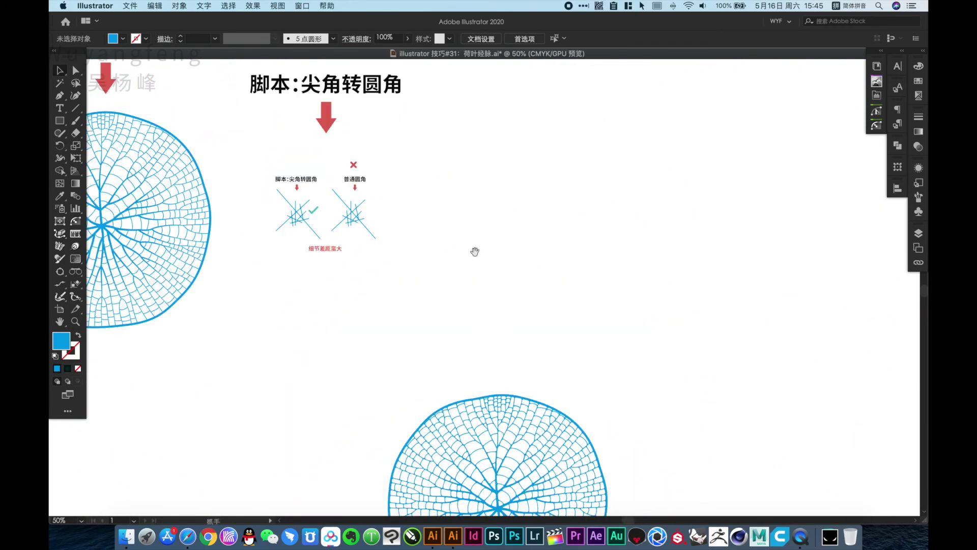
scroll(438, 179, down, 2)
Step: Copy the title above the lower leaf and rewrite it as 脚本:尖角太多,小心软件卡死
mouse_move(362, 65)
mouse_down()
mouse_move(512, 343)
mouse_move(644, 349)
mouse_up()
double_click(512, 344)
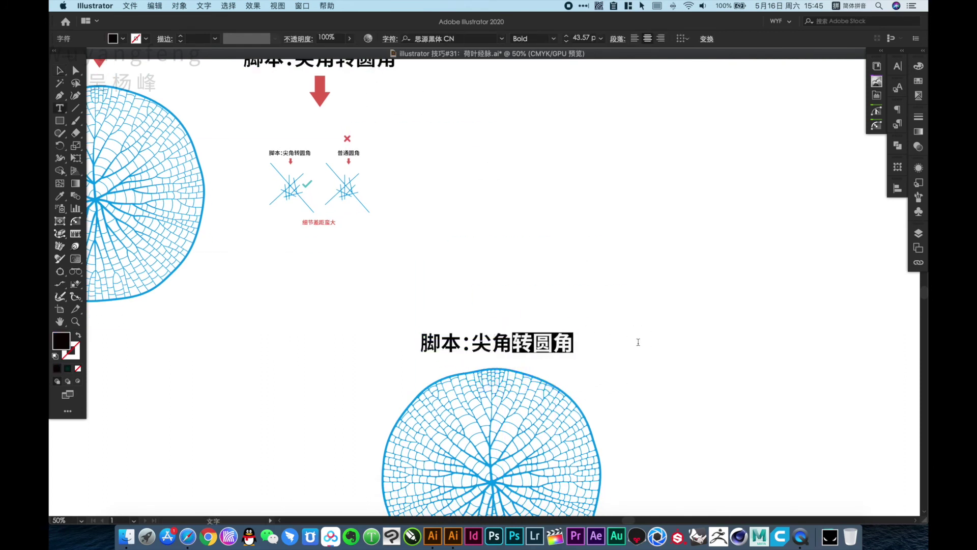
text(taiduo,)
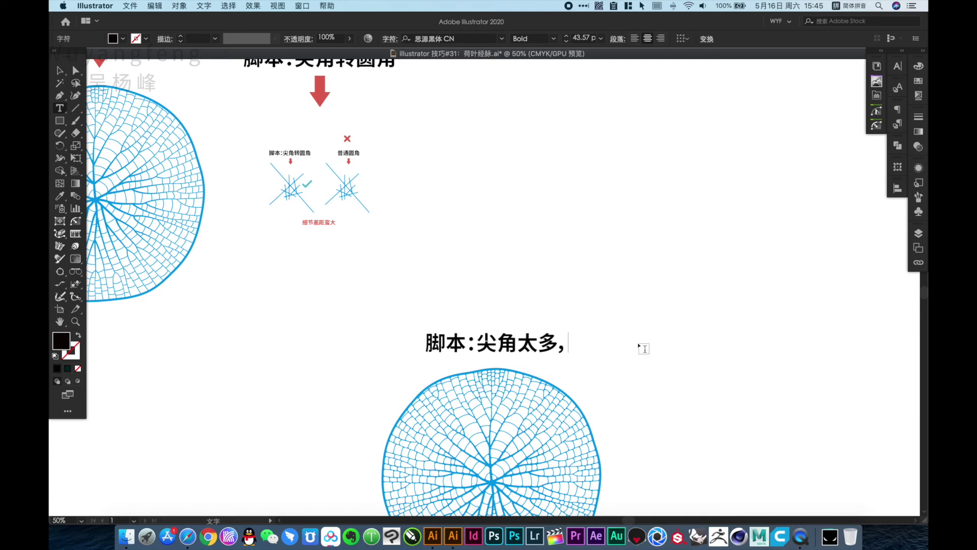
text(xiaoxin)
key(space)
text(ka s)
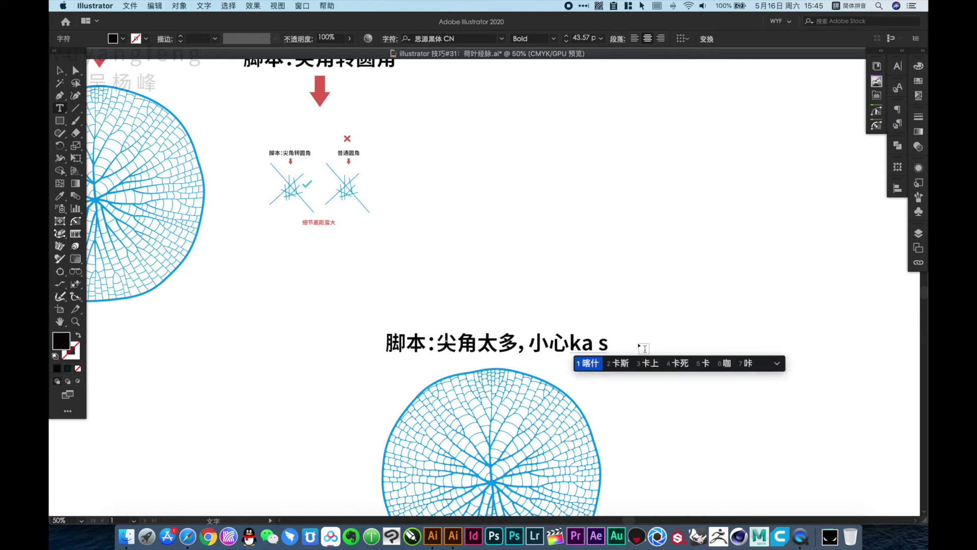
text(e)
key(BackSpace)
text(i)
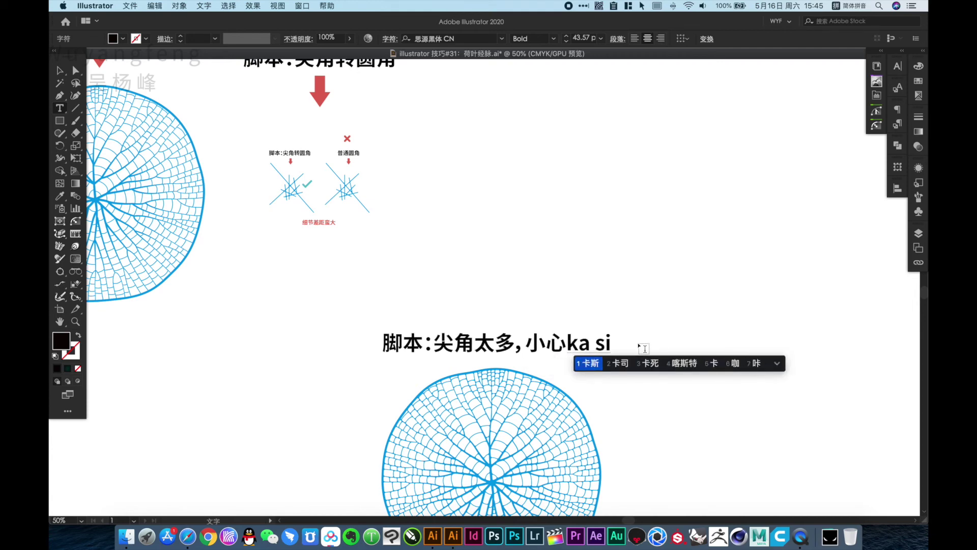
text(3)
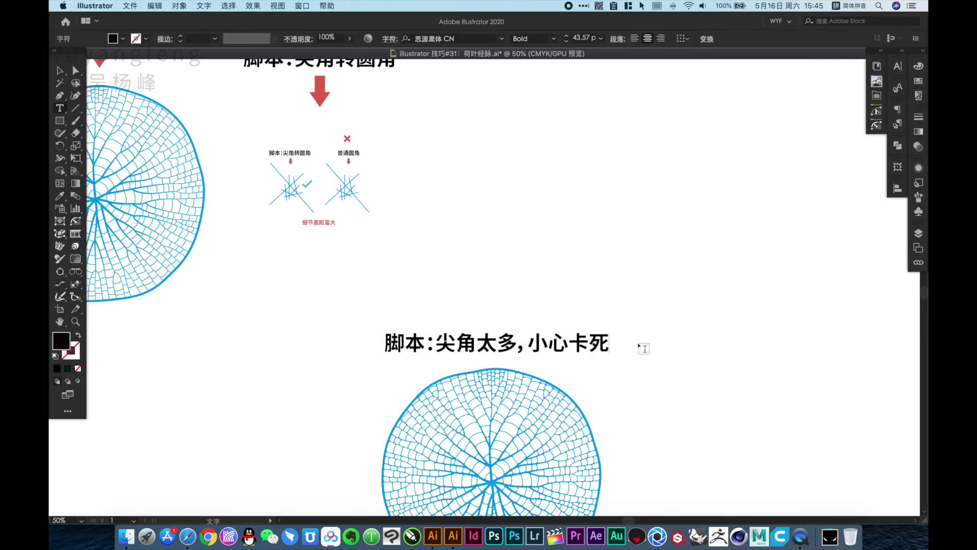
text(ruan)
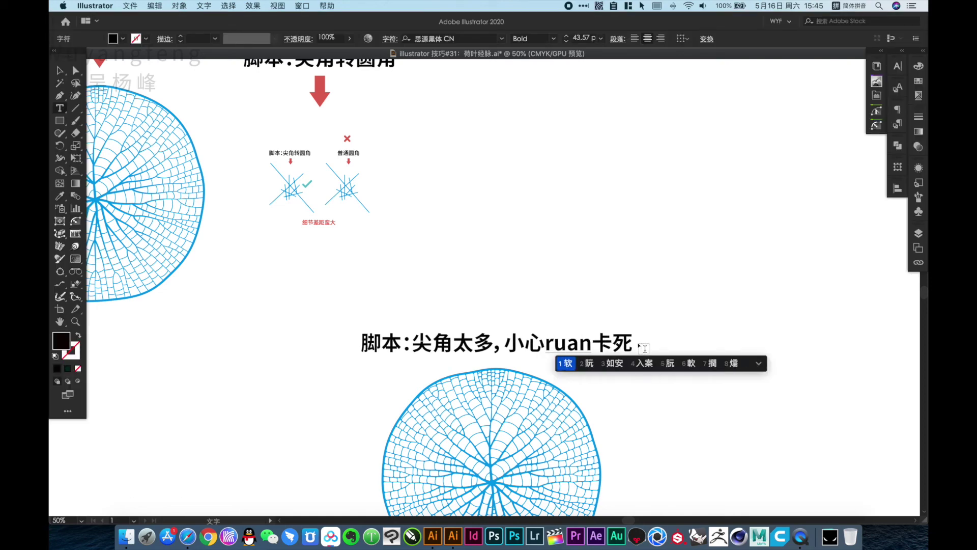
text(j)
key(space)
key(Escape)
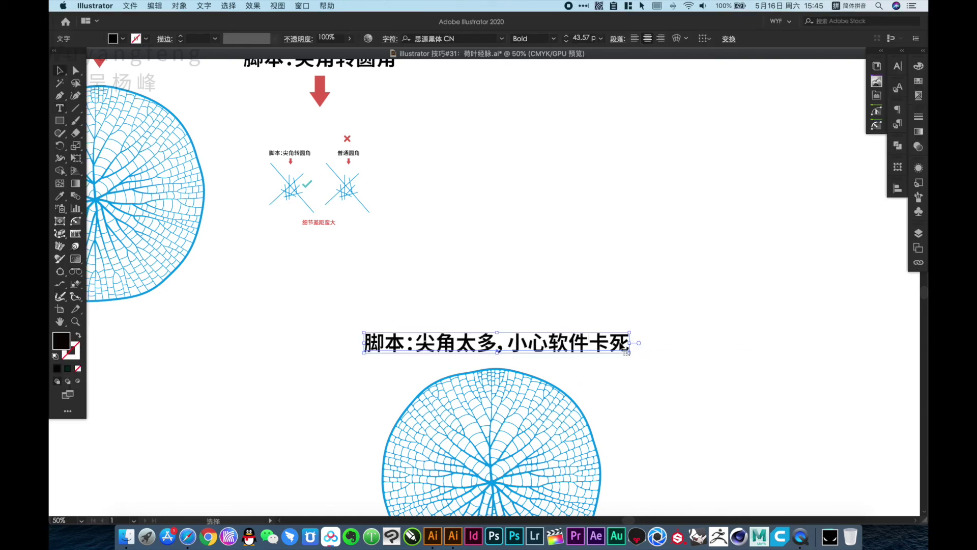
Step: Duplicate the caption higher up and retype it as 完
drag(626, 346, 626, 295)
key(t)
triple_click(611, 293)
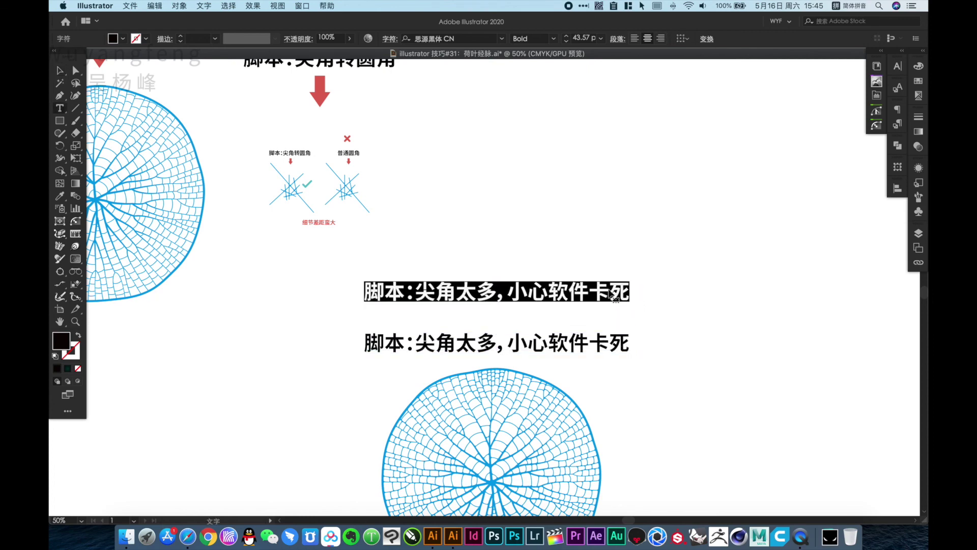
text(wan)
key(space)
key(Escape)
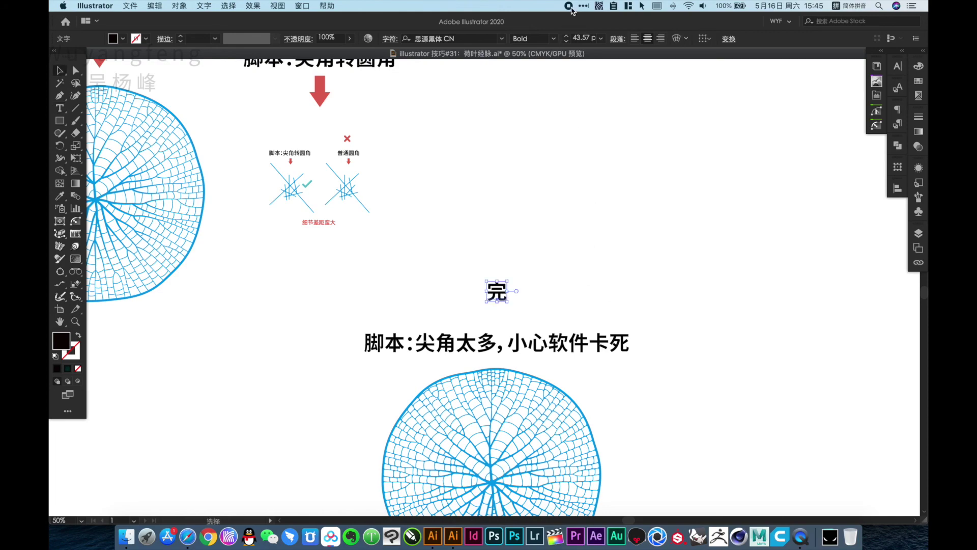
click(452, 229)
drag(214, 272, 713, 275)
drag(116, 251, 534, 276)
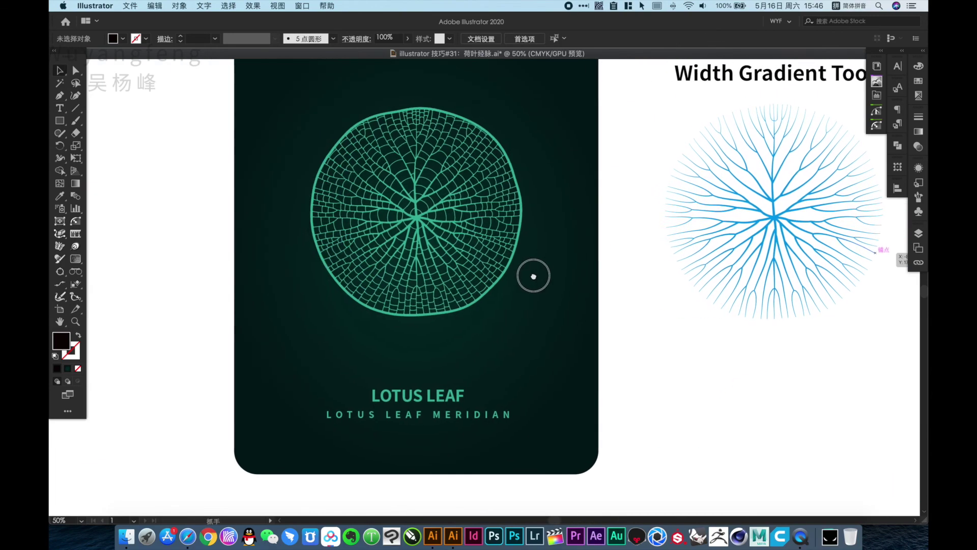
key(z)
drag(279, 99, 579, 378)
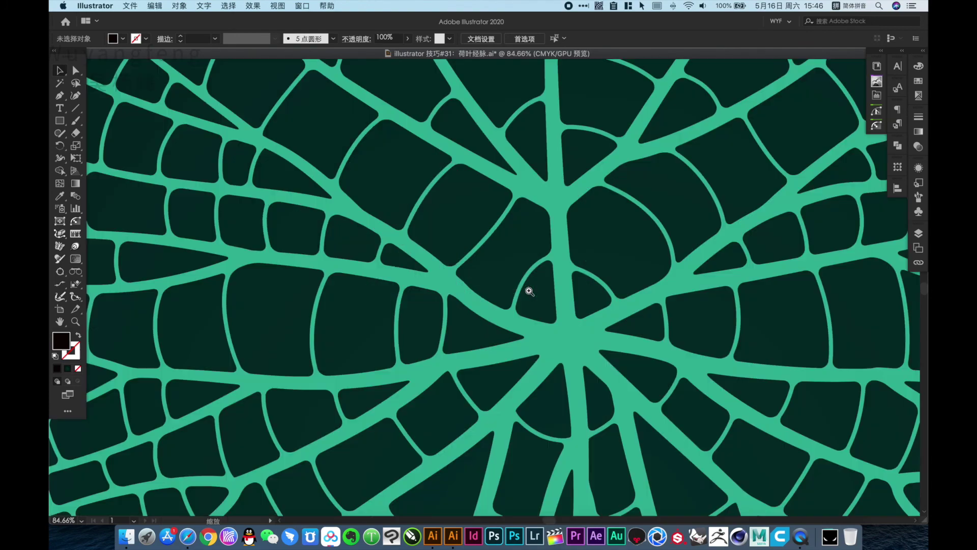
alt+click(580, 340)
alt+click(502, 337)
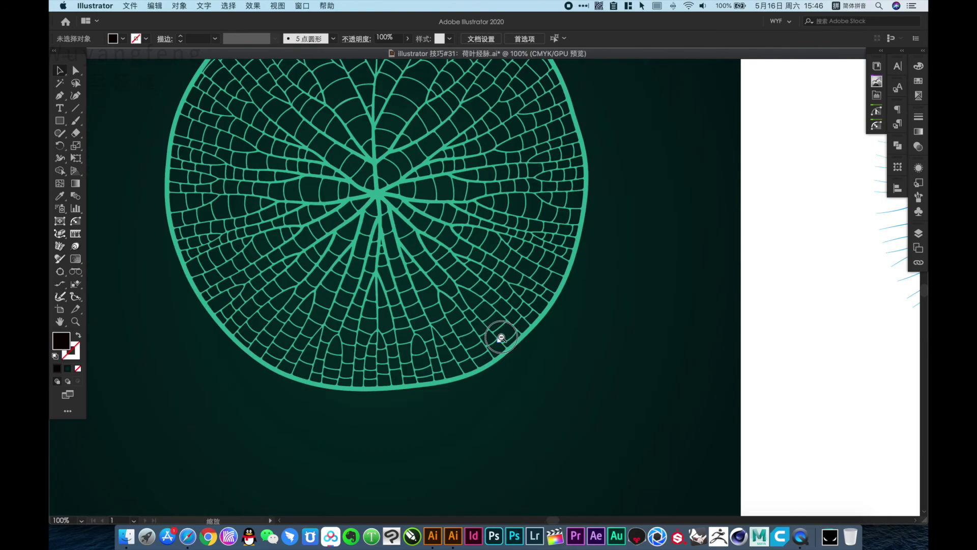
alt+click(504, 312)
drag(499, 239, 506, 322)
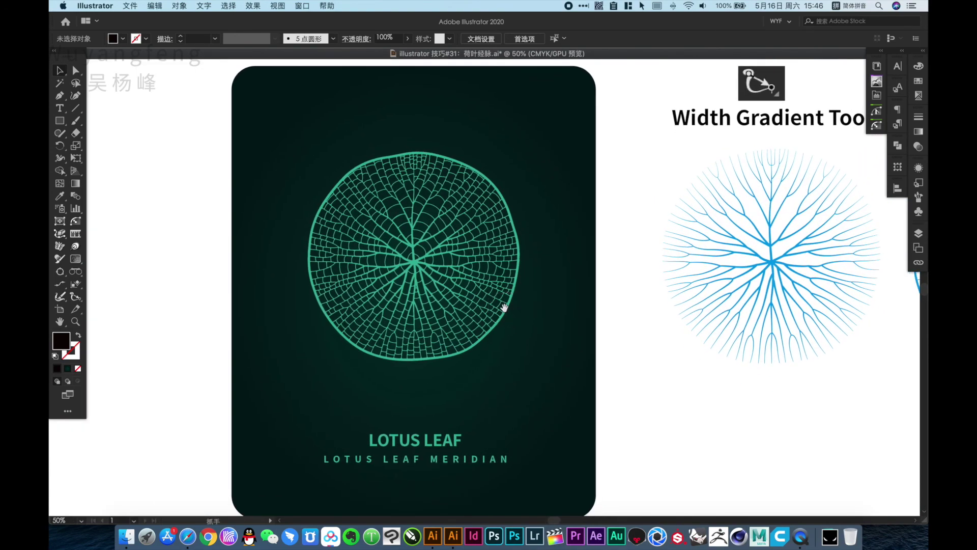
drag(526, 181, 528, 187)
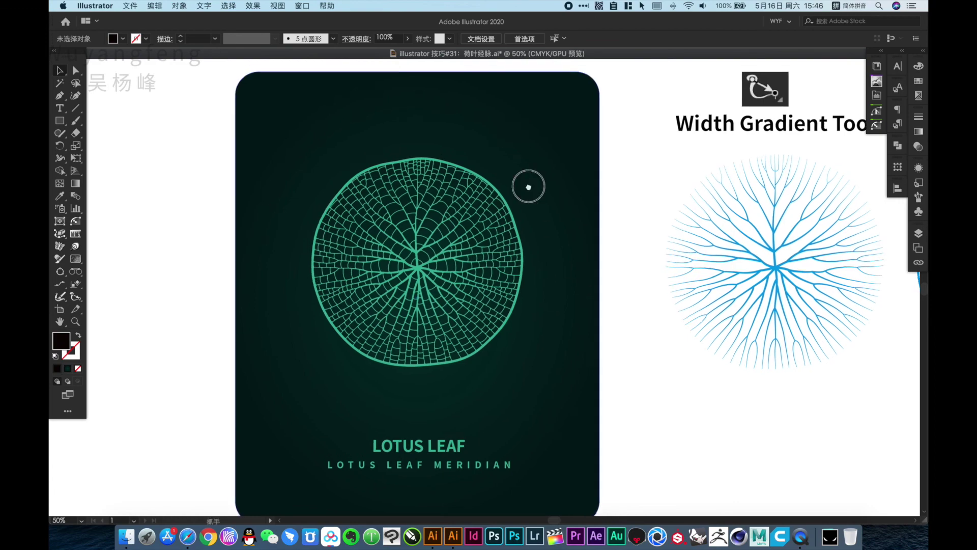
scroll(560, 270, up, 10)
key(super+minus)
key(super+minus)
scroll(600, 357, up, 3)
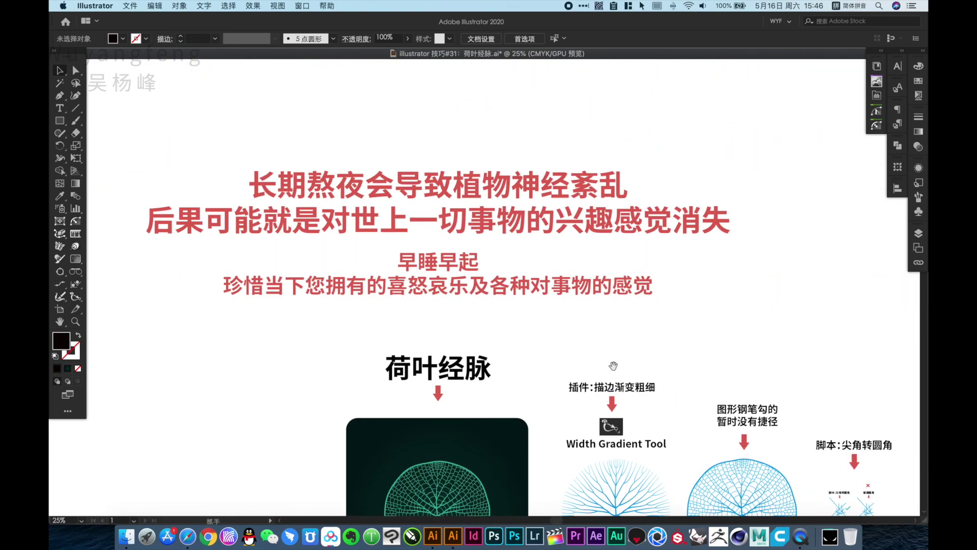
drag(140, 158, 765, 316)
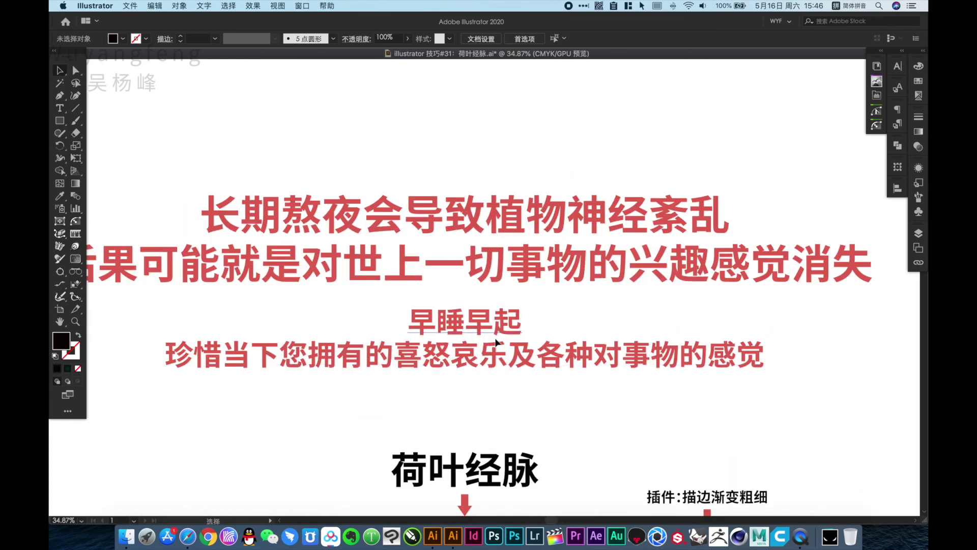